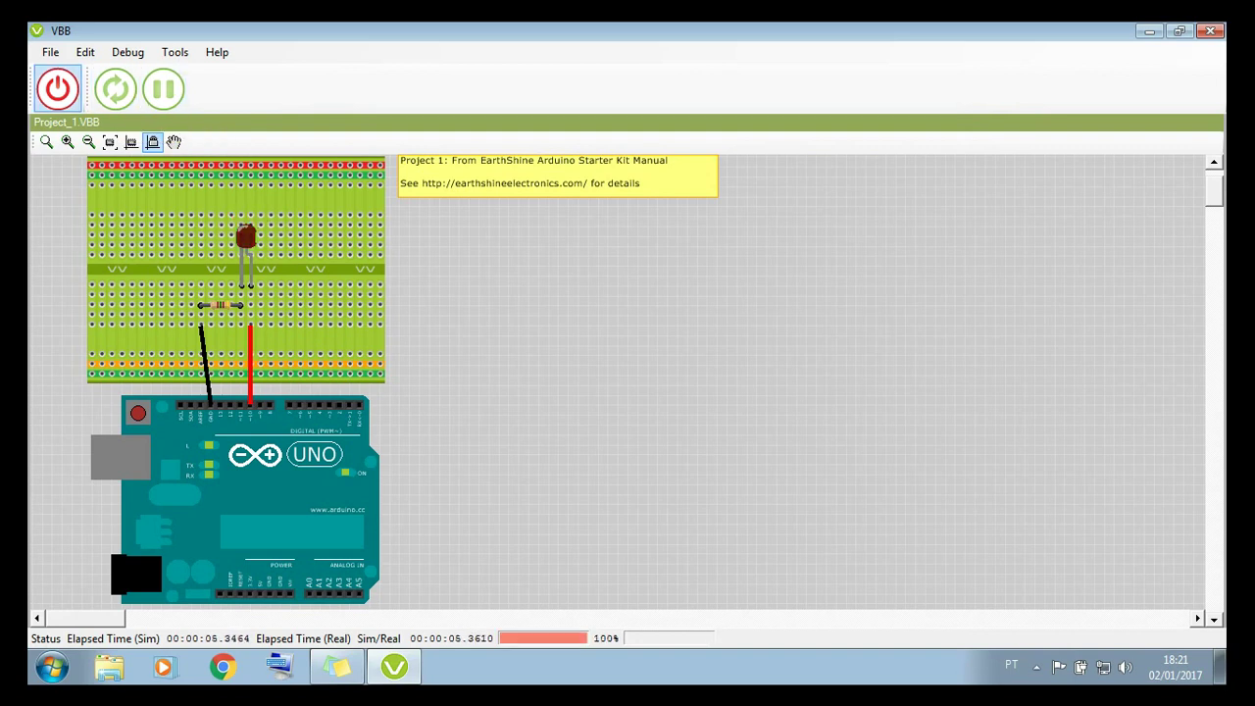
# Stop the simulation and place an Arduino UNO, an Arduino MEGA, an ArduinoNano and an ArduinoProMini beside the existing circuit
pyautogui.click(57, 88)
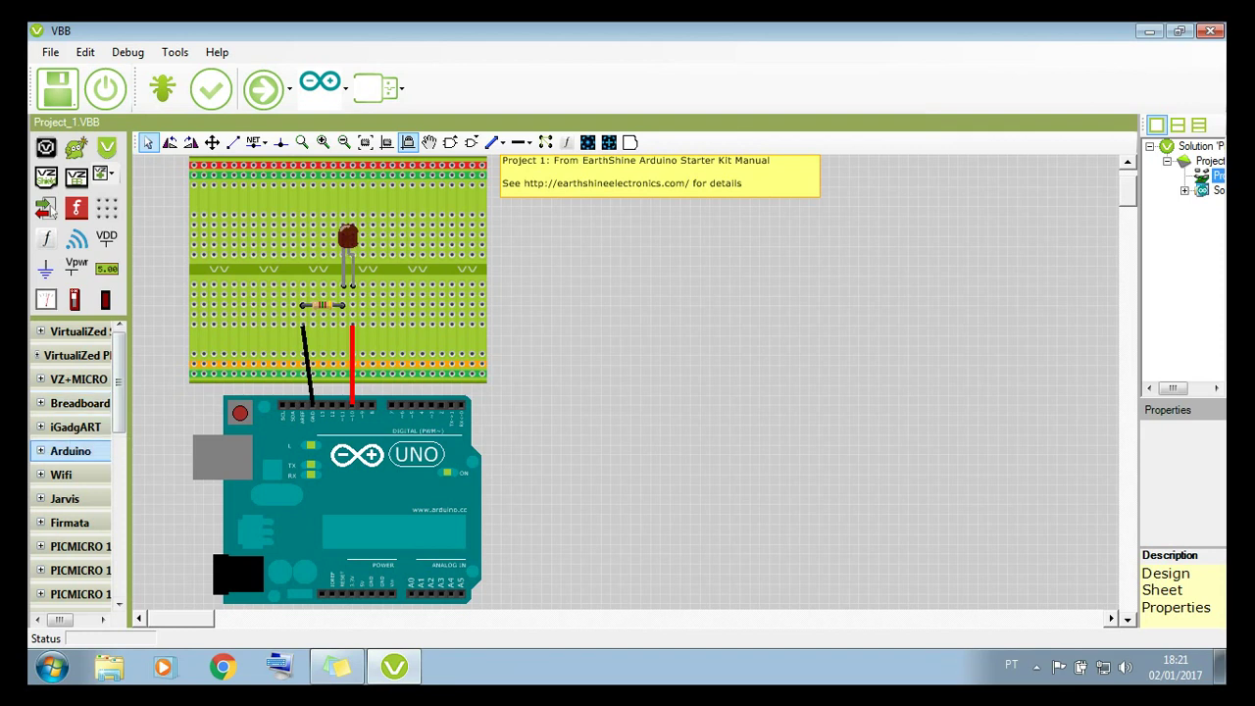
pyautogui.click(41, 451)
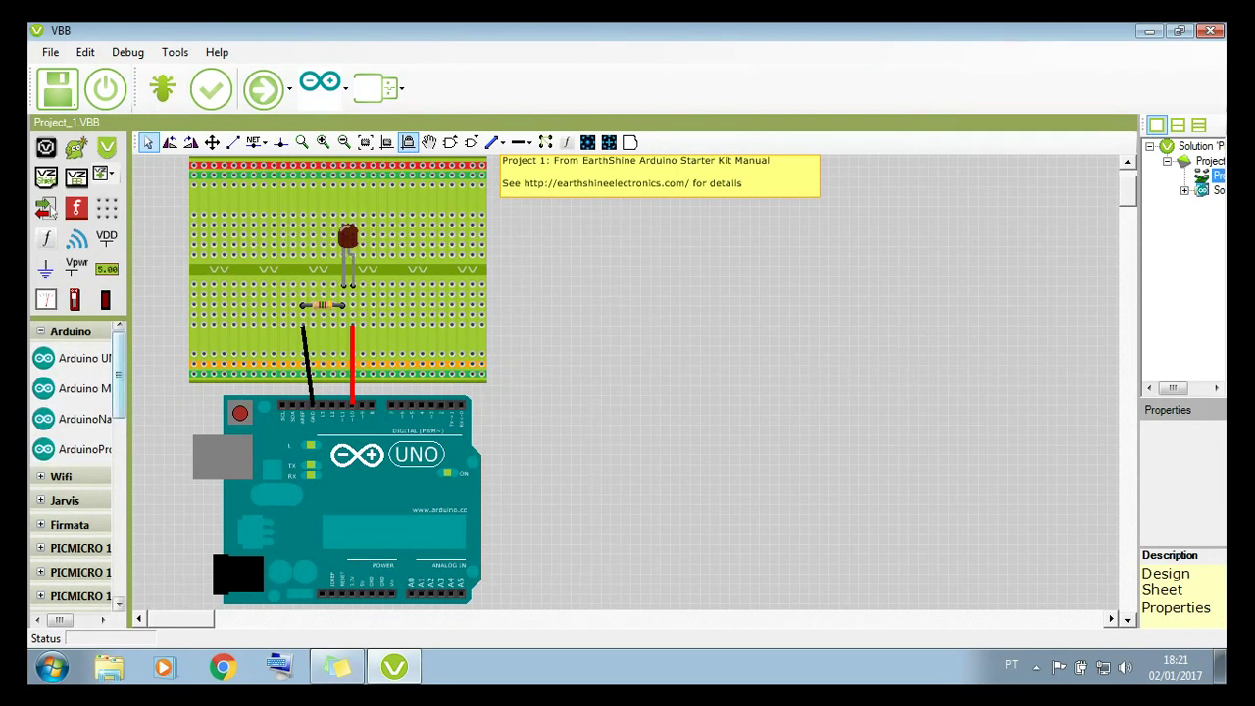
pyautogui.moveTo(130, 377); pyautogui.dragTo(165, 378)
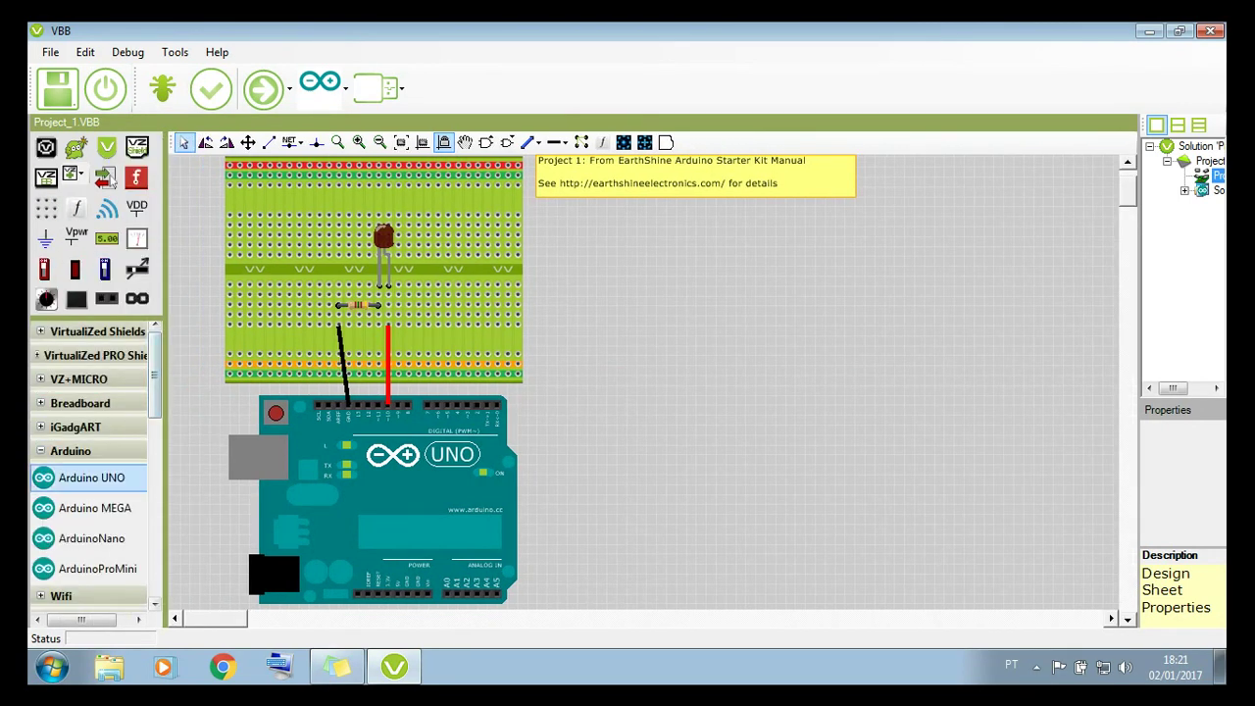
pyautogui.moveTo(91, 480); pyautogui.dragTo(661, 281)
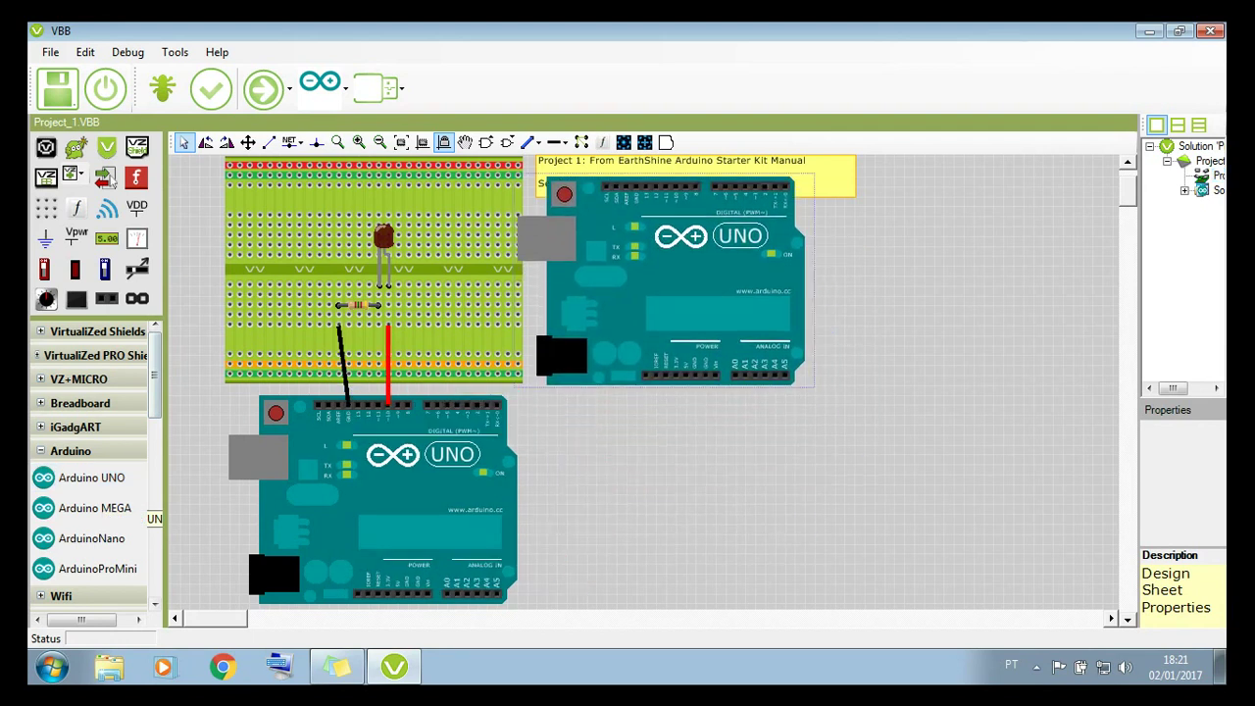
pyautogui.moveTo(95, 508); pyautogui.dragTo(672, 499)
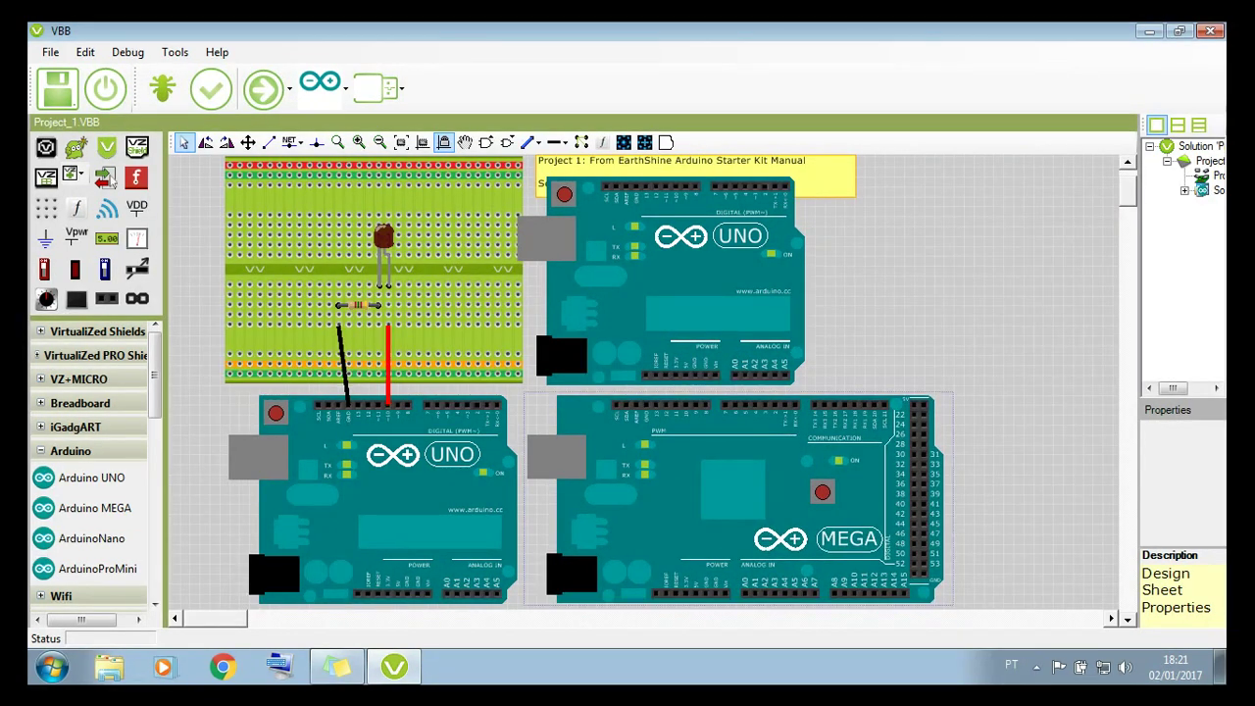
pyautogui.moveTo(91, 539); pyautogui.dragTo(873, 317)
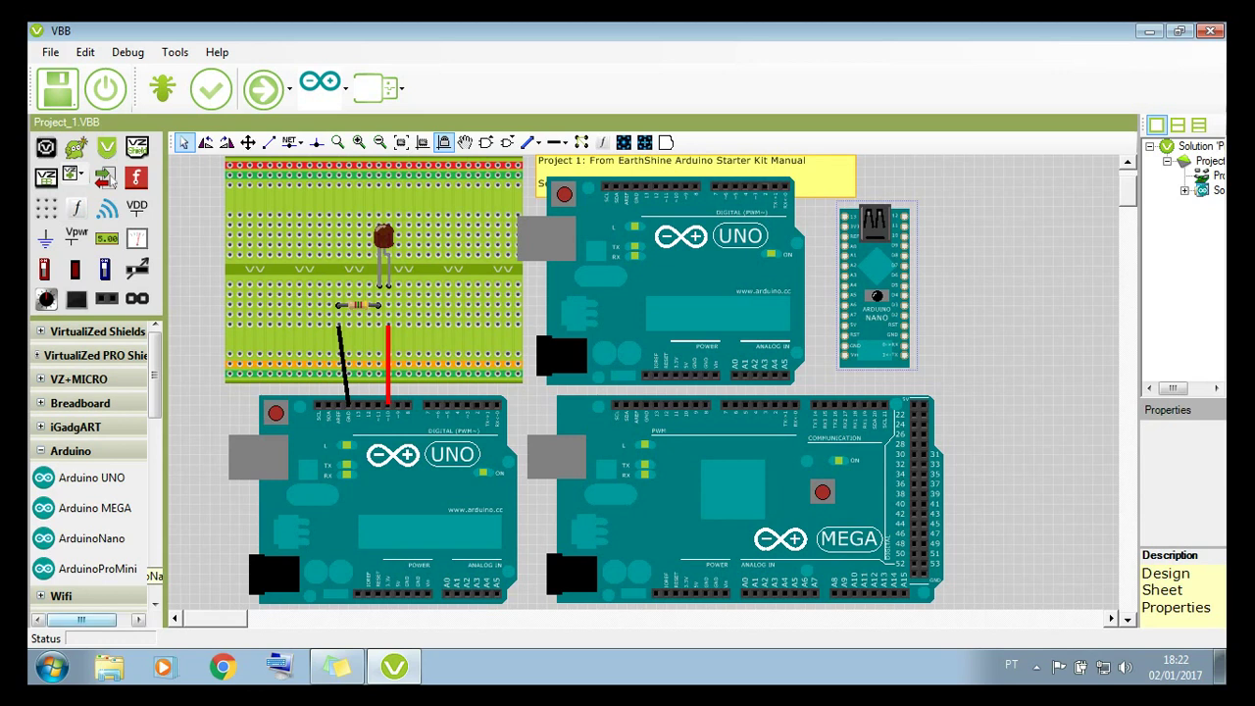
pyautogui.moveTo(95, 569); pyautogui.dragTo(1014, 294)
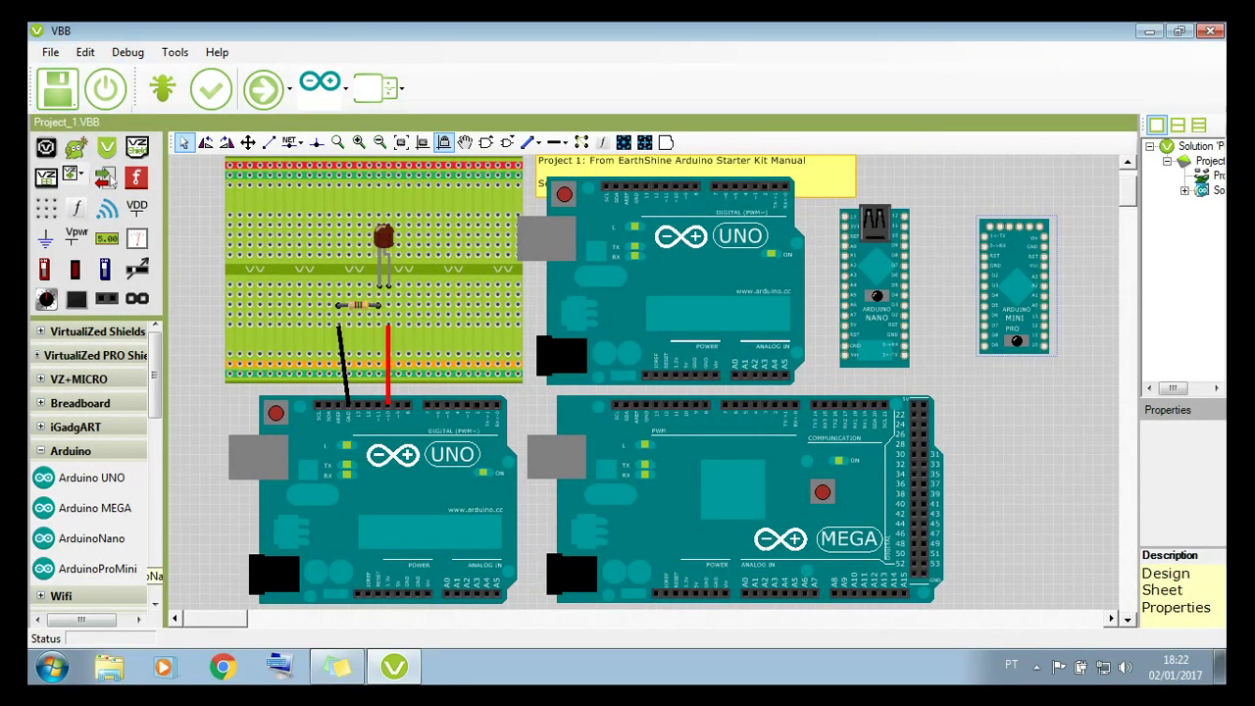
# Close the current project with its changes saved and create a blank project from the NEW template
pyautogui.press('alt')
pyautogui.click(50, 52)
pyautogui.click(101, 113)
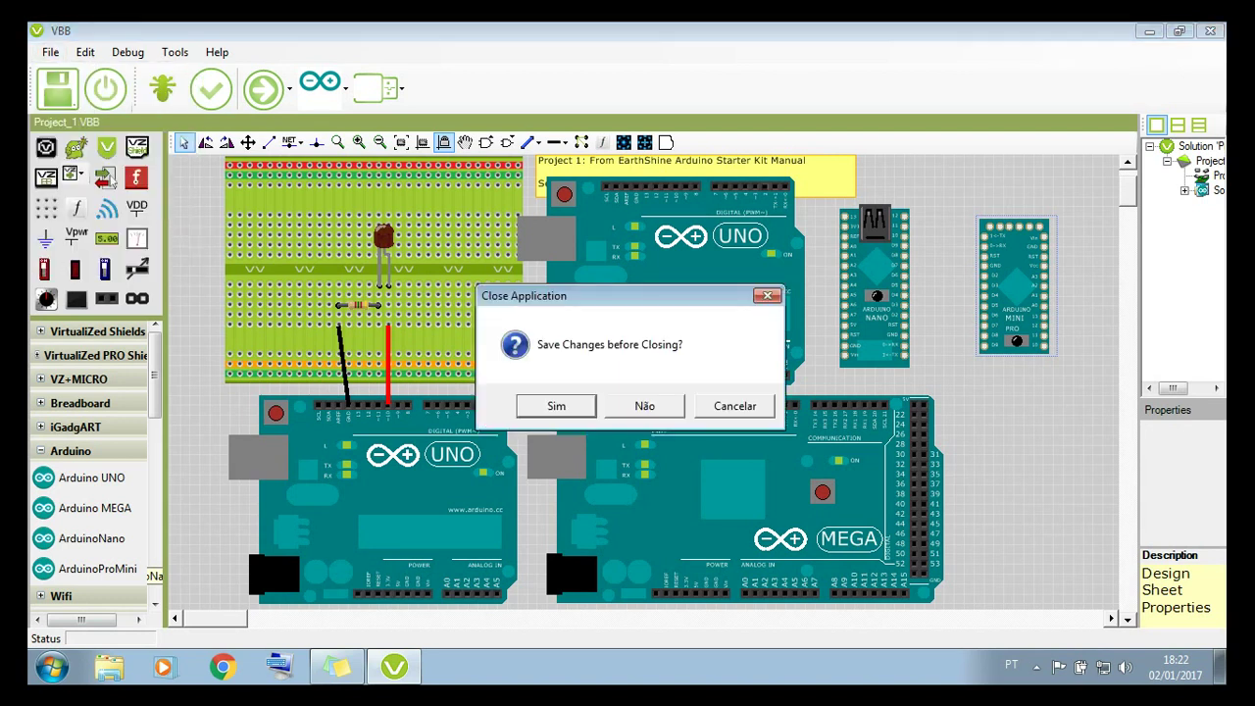
pyautogui.press('Return')
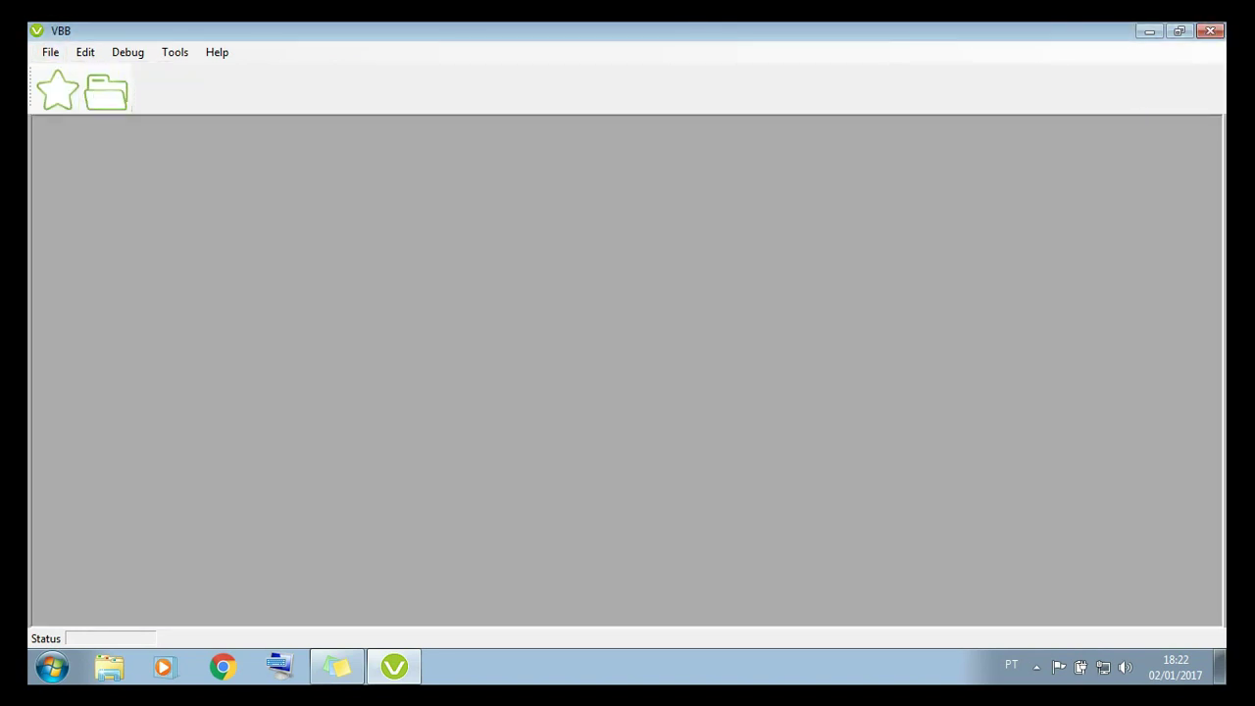
pyautogui.click(57, 91)
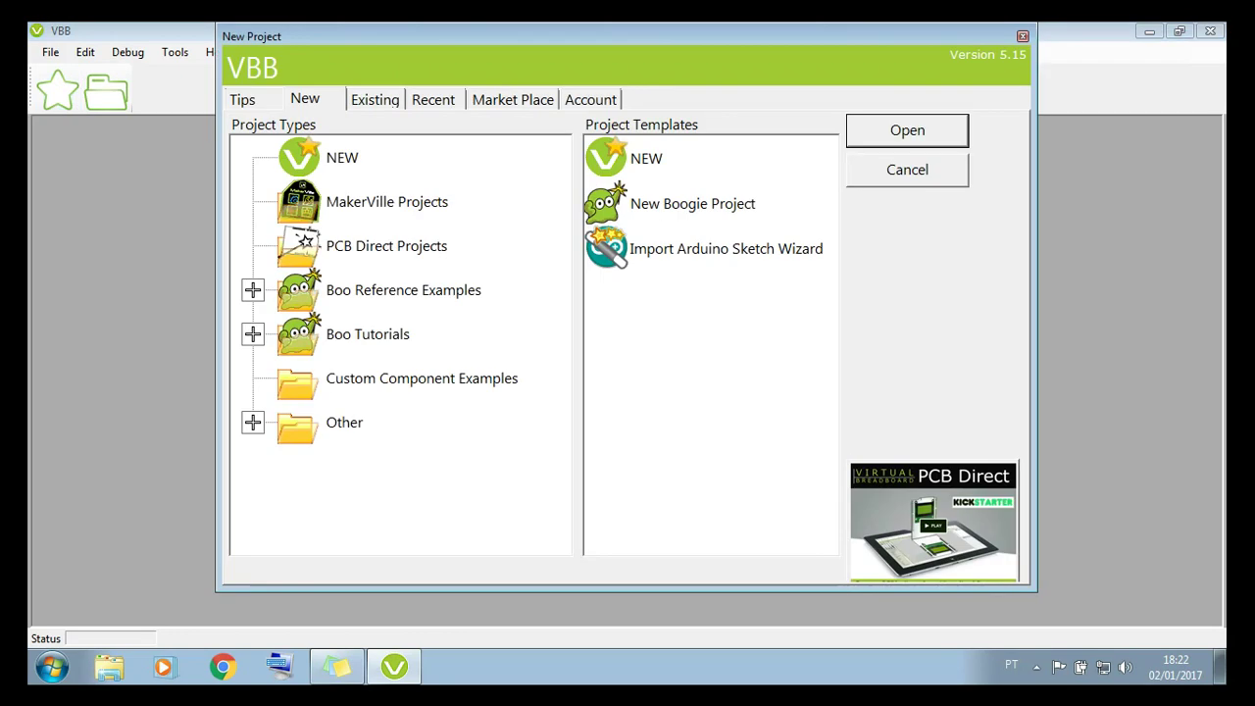
pyautogui.click(645, 159)
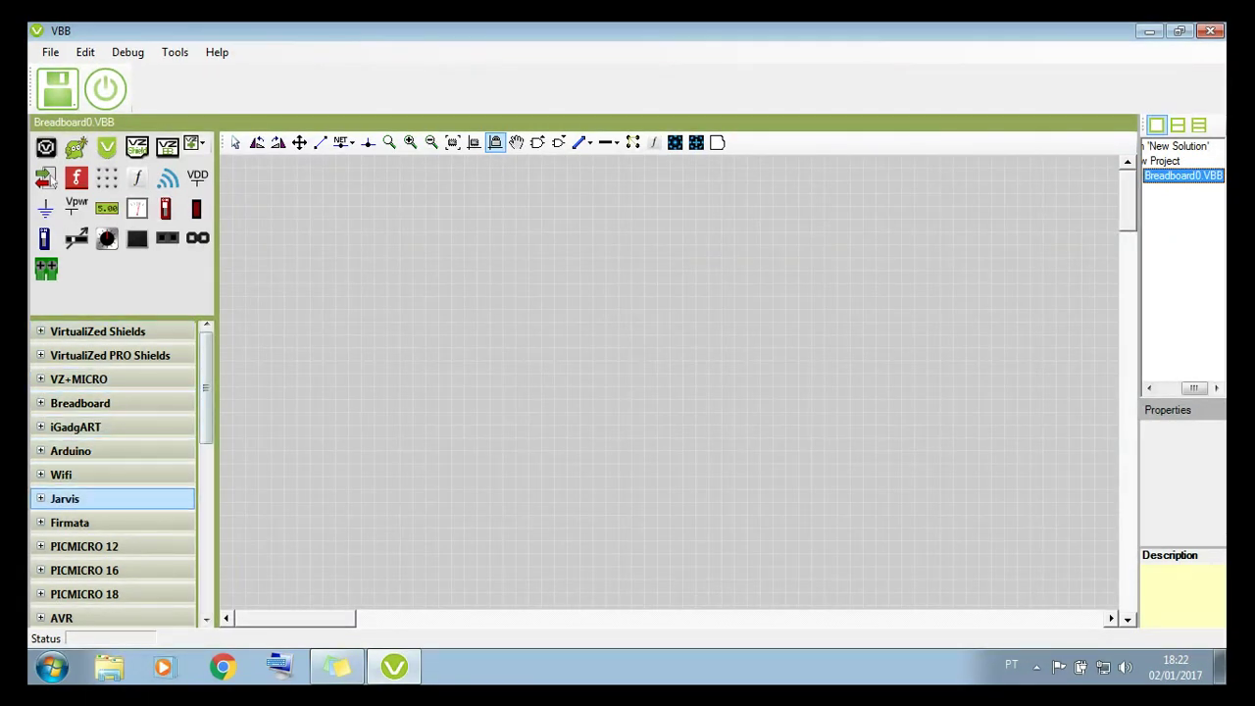
# Place a breadboard resistor on the empty sheet and add an LED with one leg on the resistor's left end
pyautogui.click(40, 404)
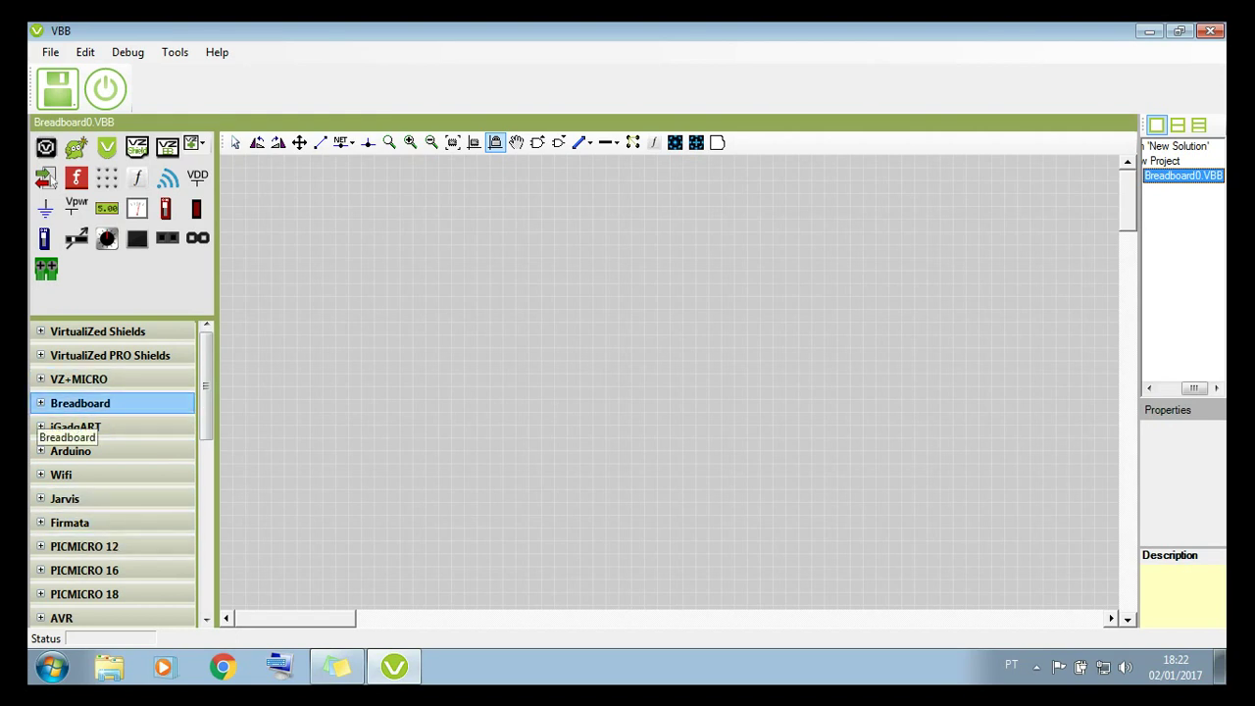
pyautogui.click(77, 357)
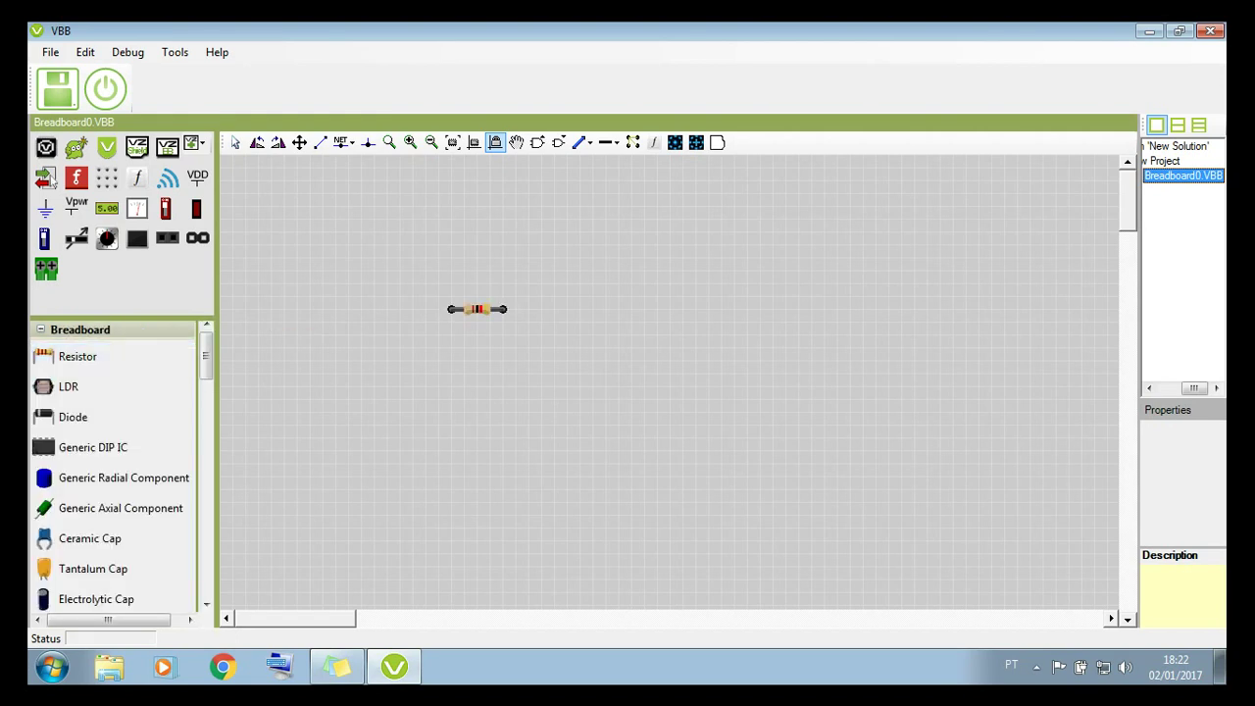
pyautogui.click(464, 284)
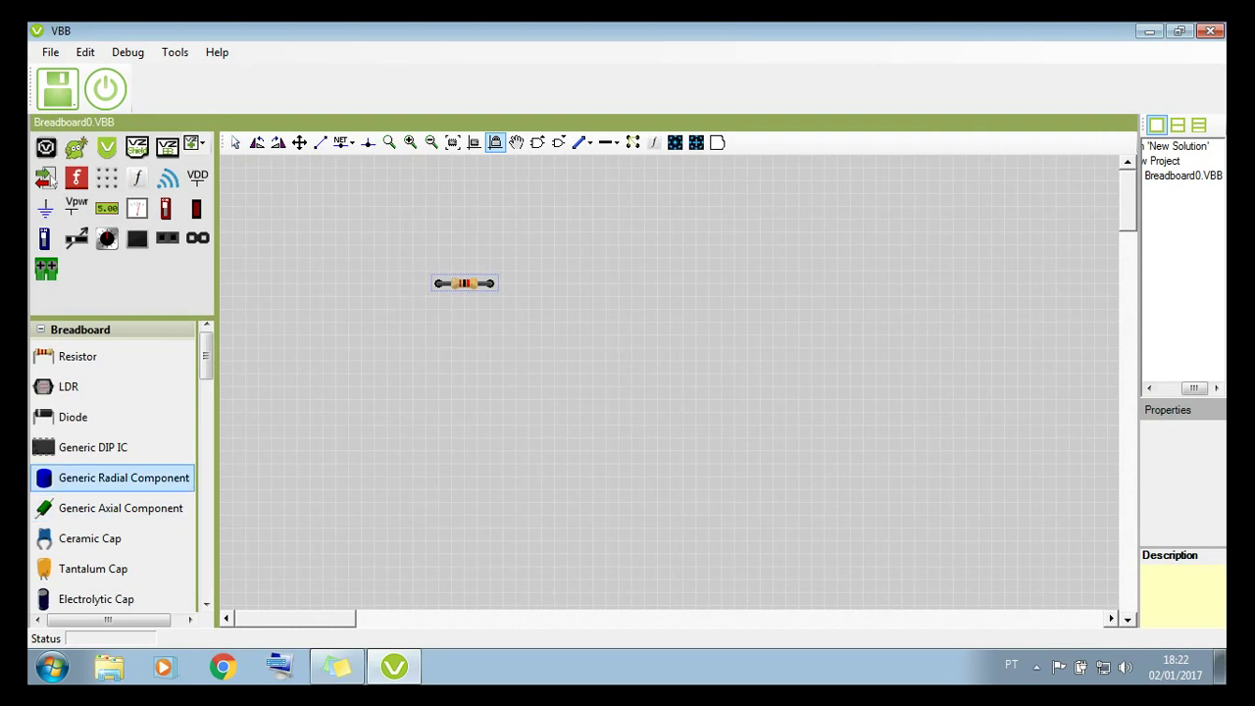
pyautogui.moveTo(205, 357); pyautogui.dragTo(206, 397)
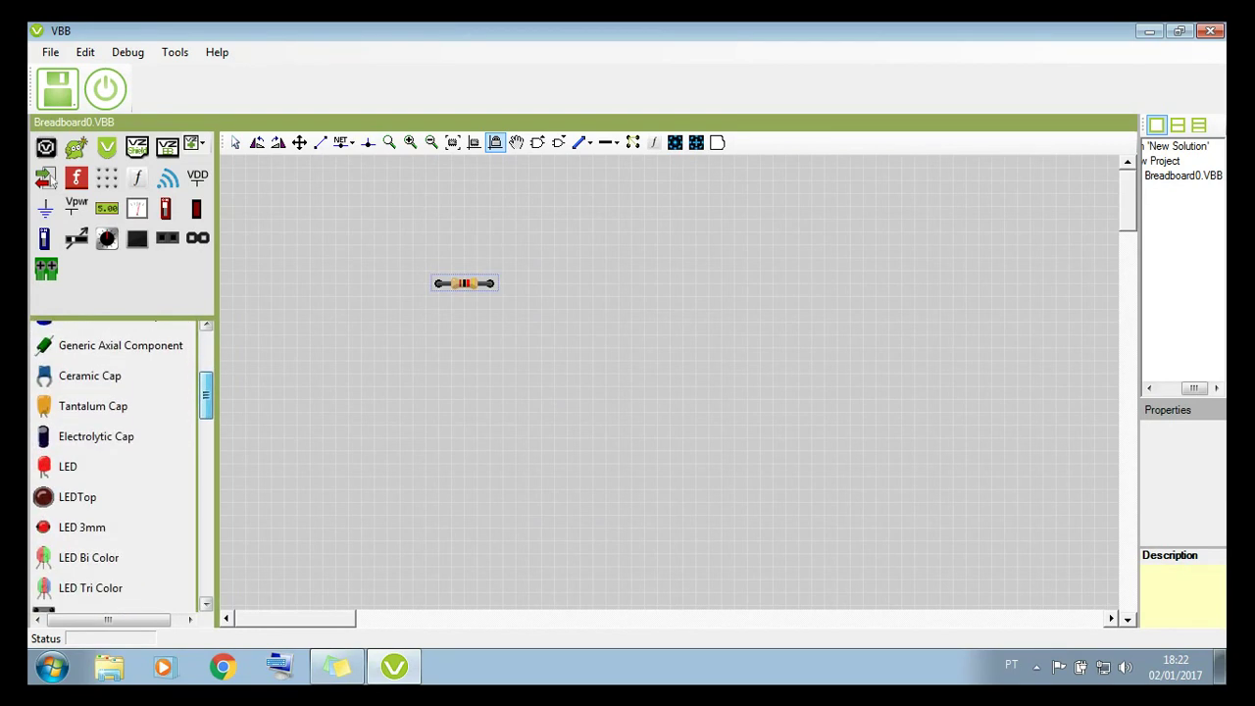
pyautogui.click(74, 469)
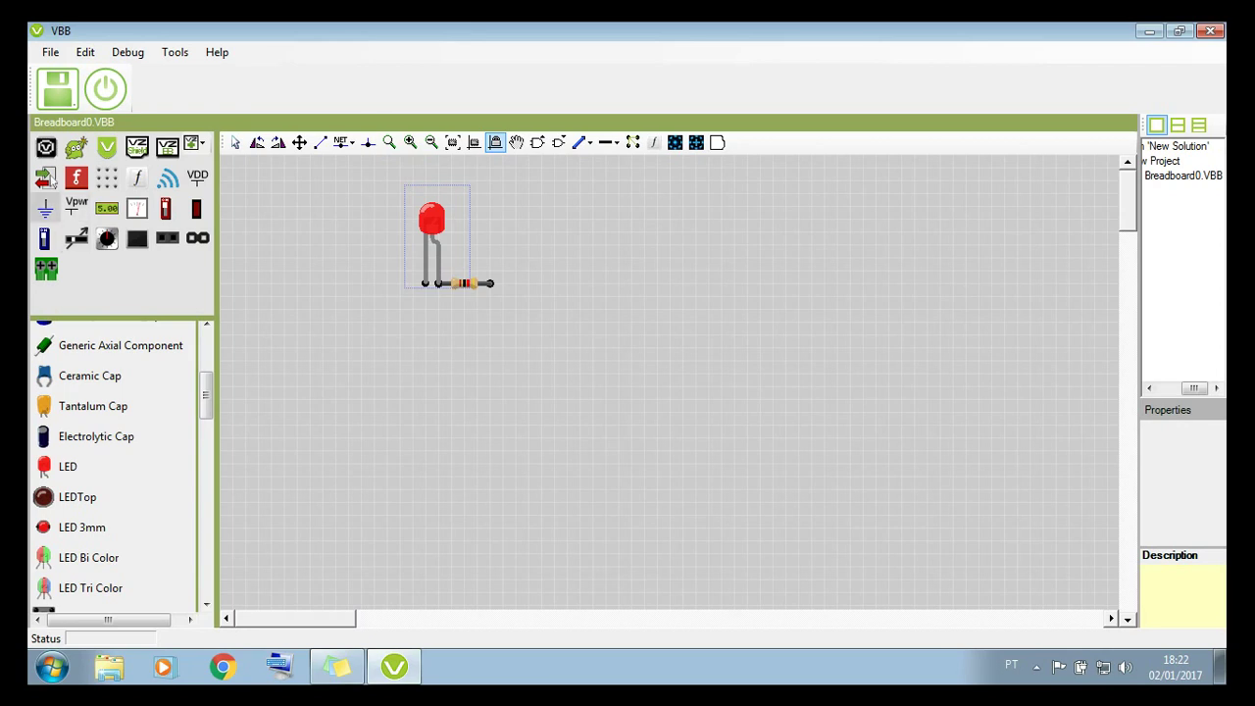
# Add a ground symbol below the LED, plus a 5V supply symbol and a breadboard Toggle Switch to the right of the resistor
pyautogui.moveTo(45, 208); pyautogui.dragTo(348, 345)
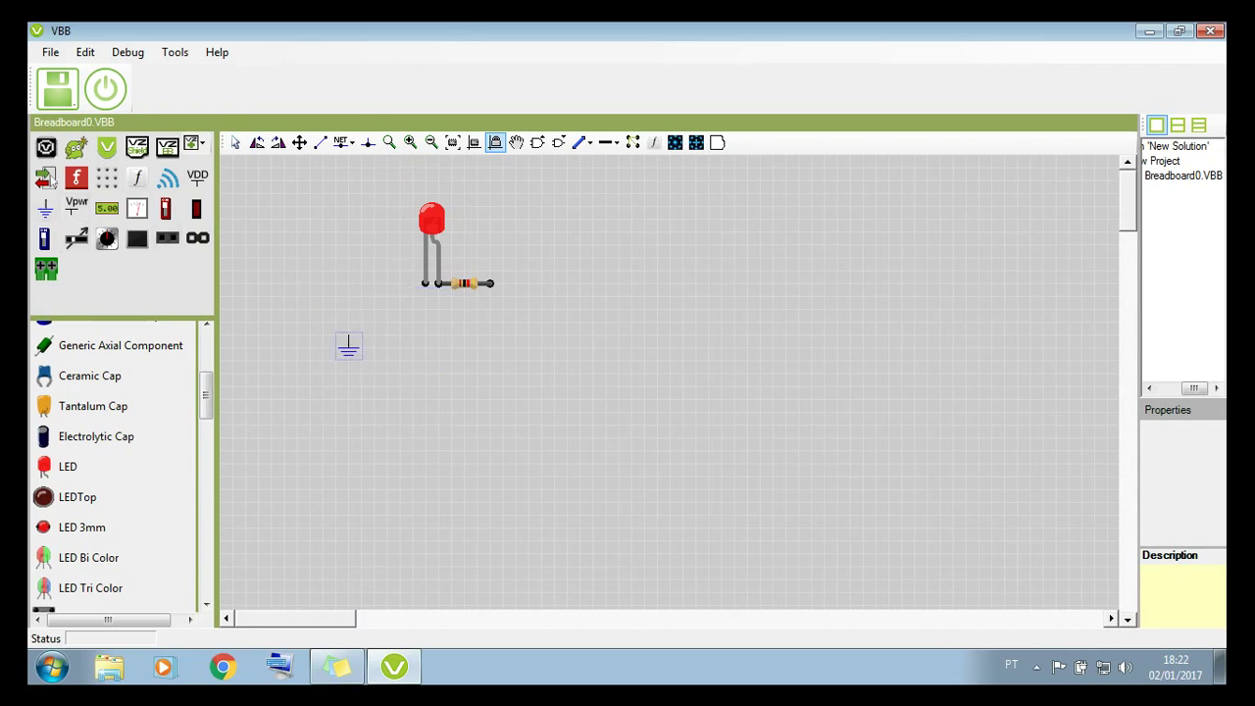
pyautogui.moveTo(77, 208); pyautogui.dragTo(644, 329)
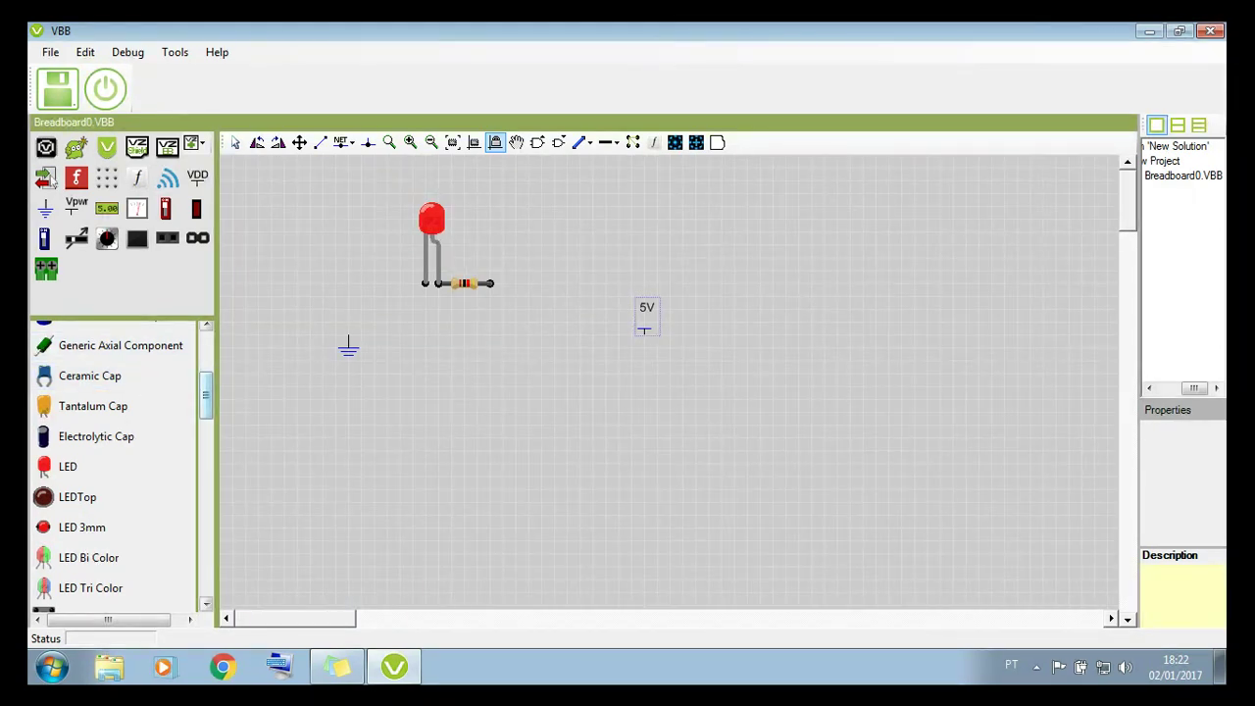
pyautogui.moveTo(206, 395); pyautogui.dragTo(206, 438)
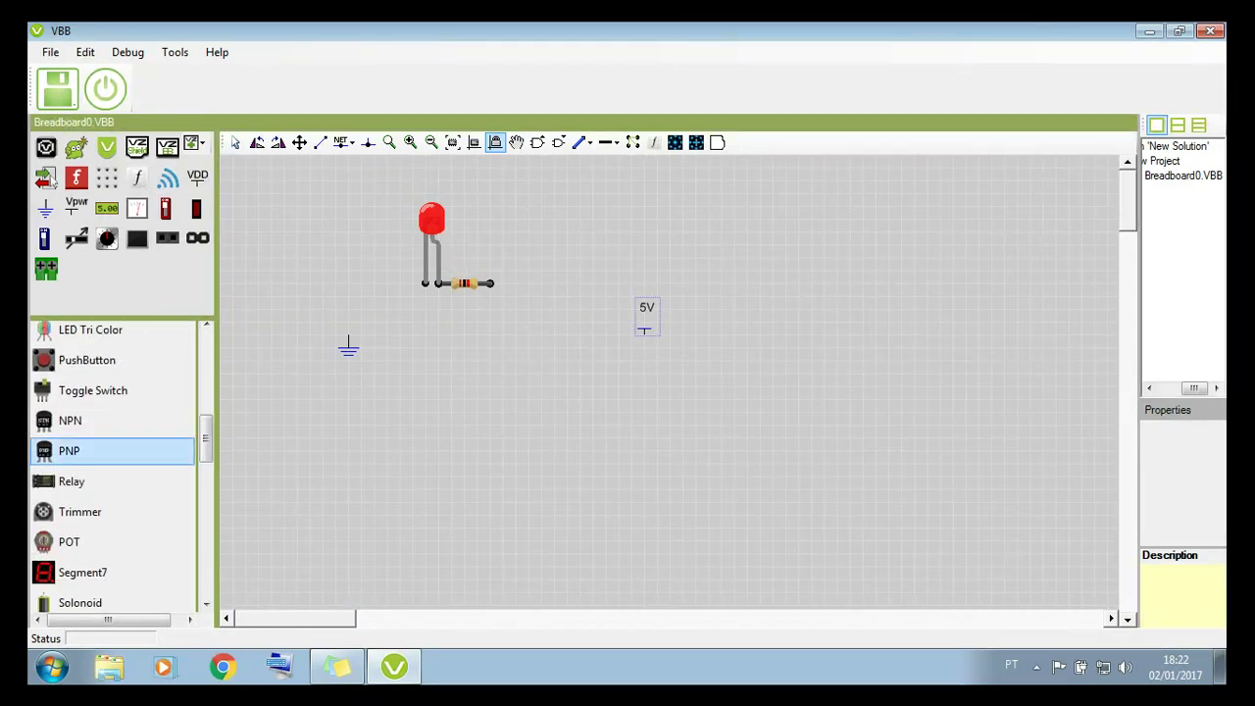
pyautogui.moveTo(93, 390); pyautogui.dragTo(605, 299)
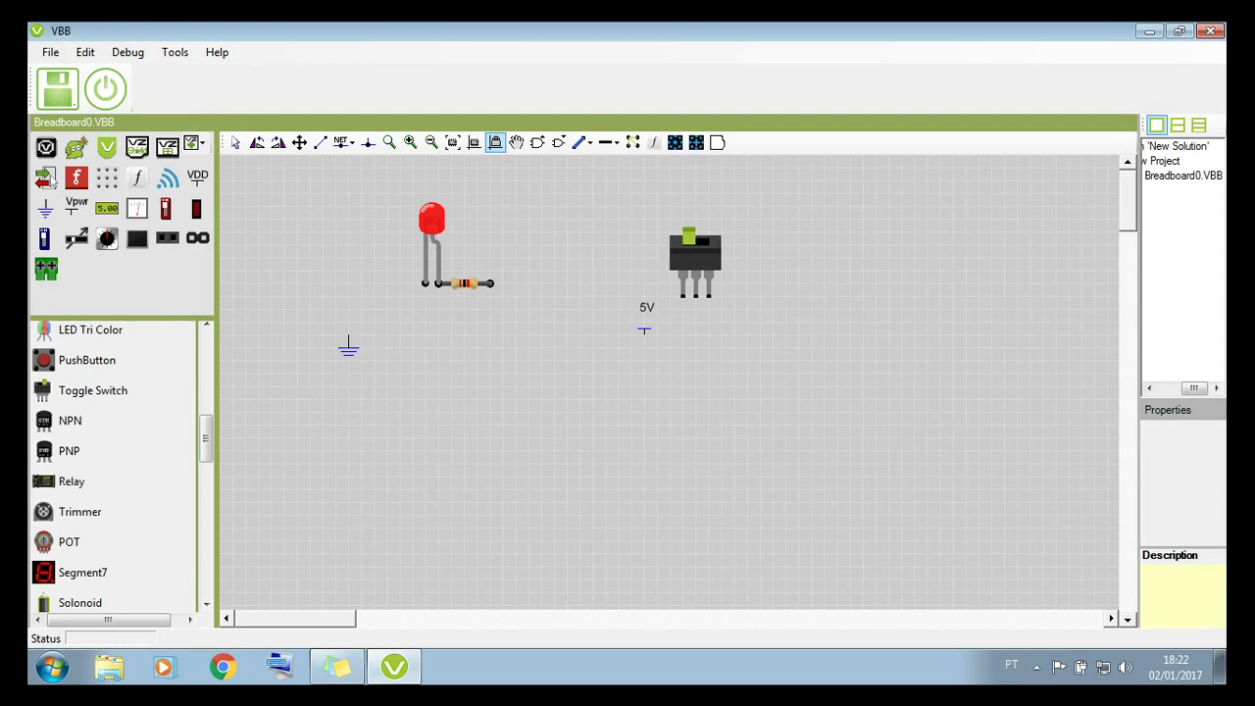
pyautogui.click(721, 245)
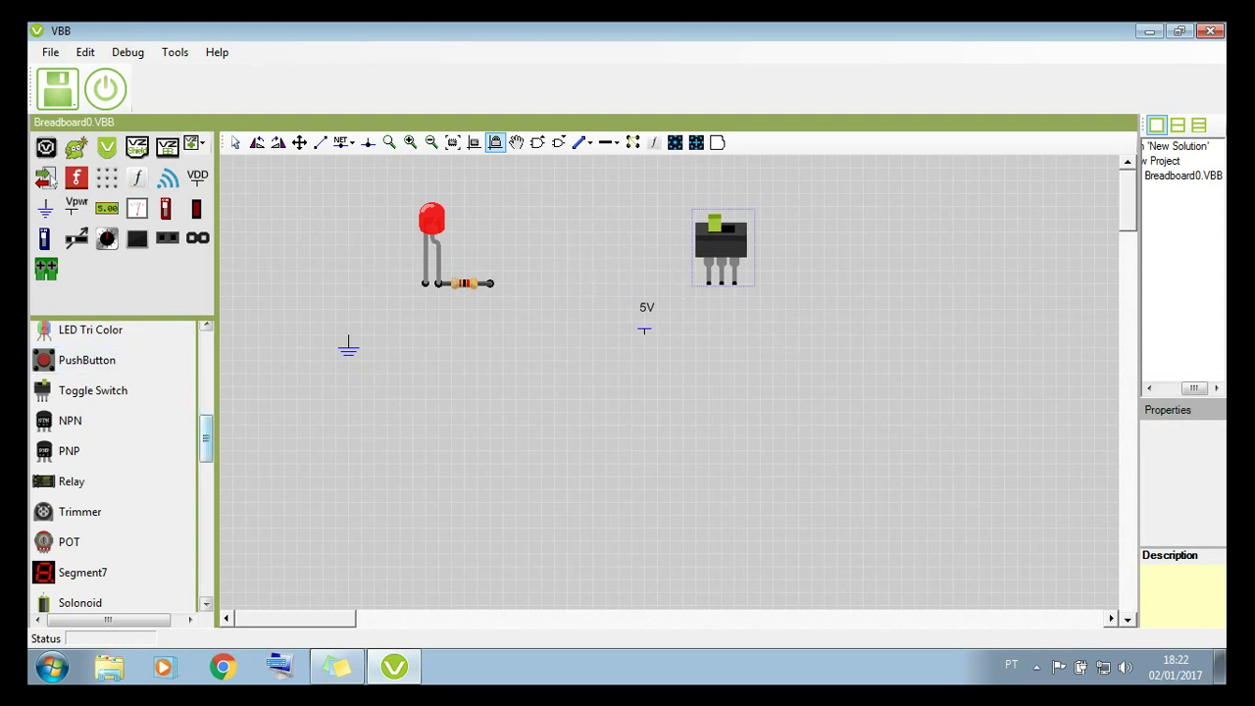
# Place a SlidePOT from the UserIO components below the 5V supply symbol
pyautogui.scroll(-2, 112, 461)
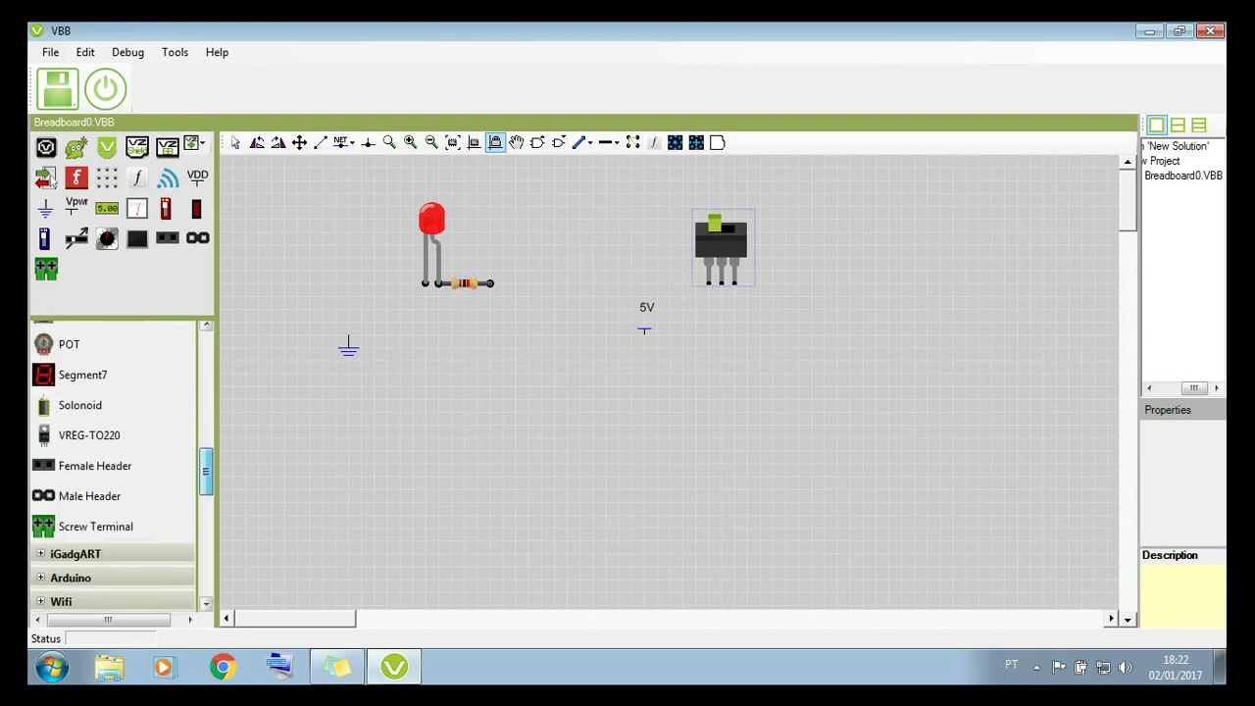
pyautogui.scroll(-6, 113, 466)
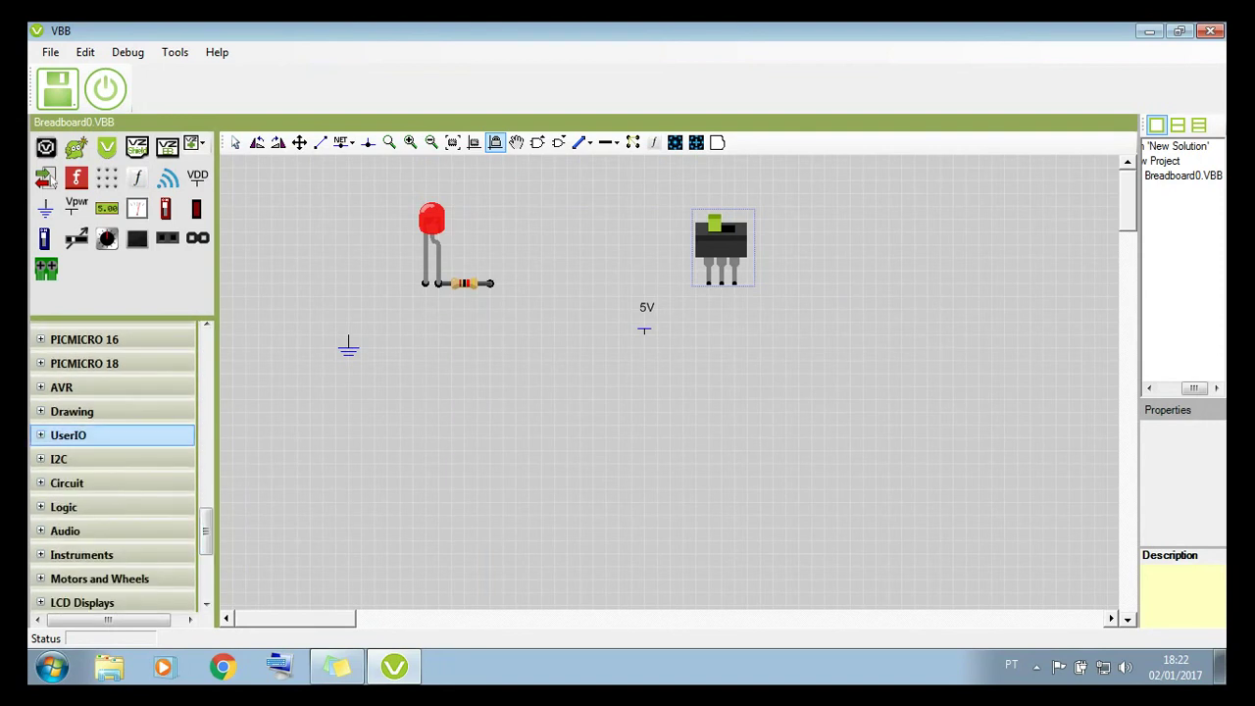
pyautogui.click(69, 436)
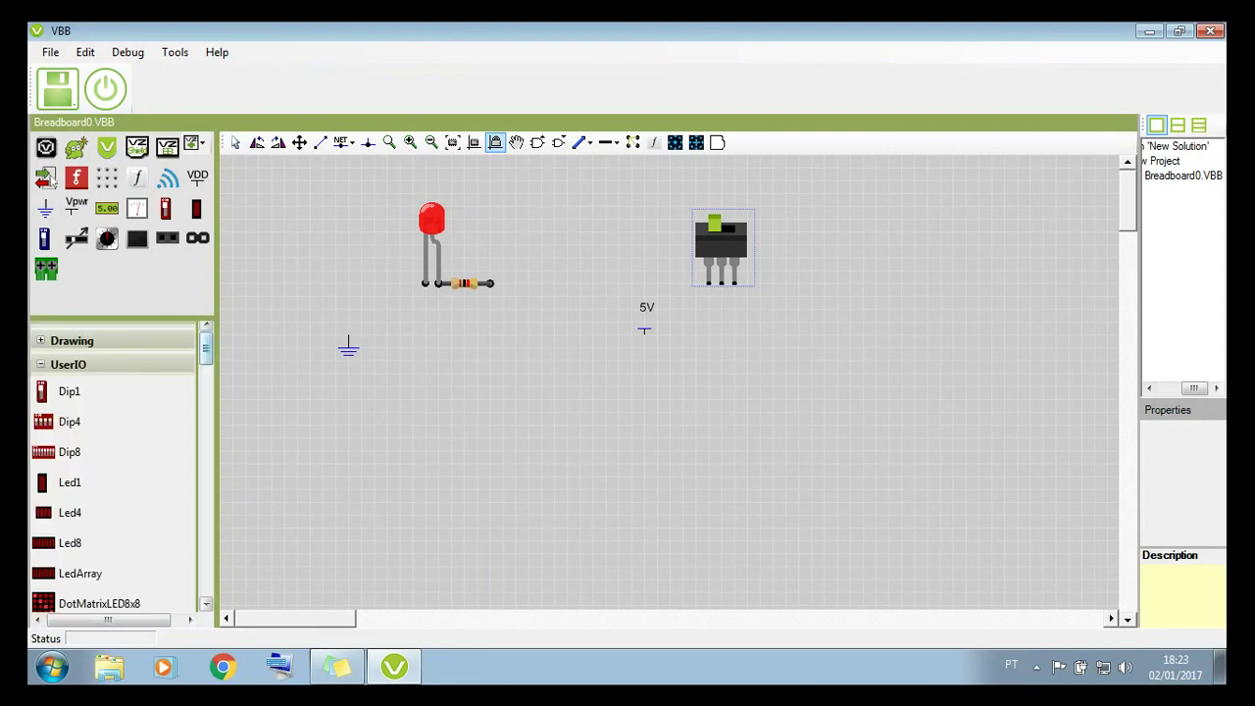
pyautogui.scroll(-10, 113, 465)
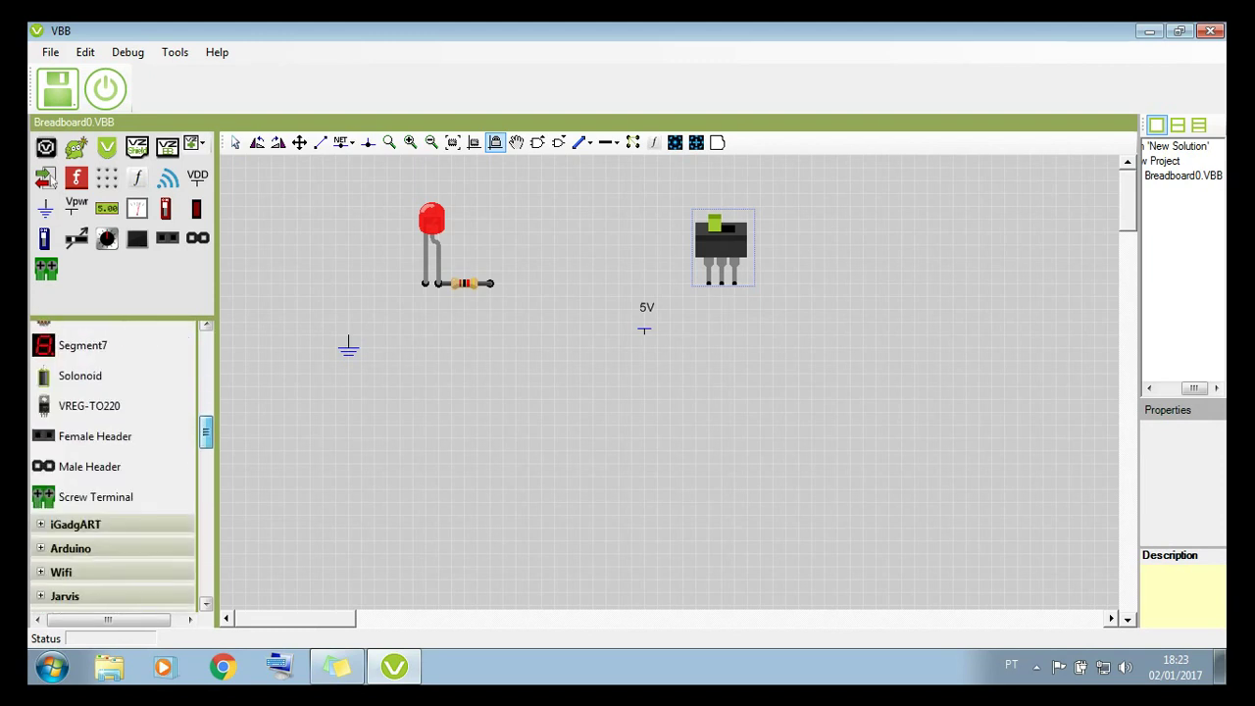
pyautogui.scroll(-10, 112, 466)
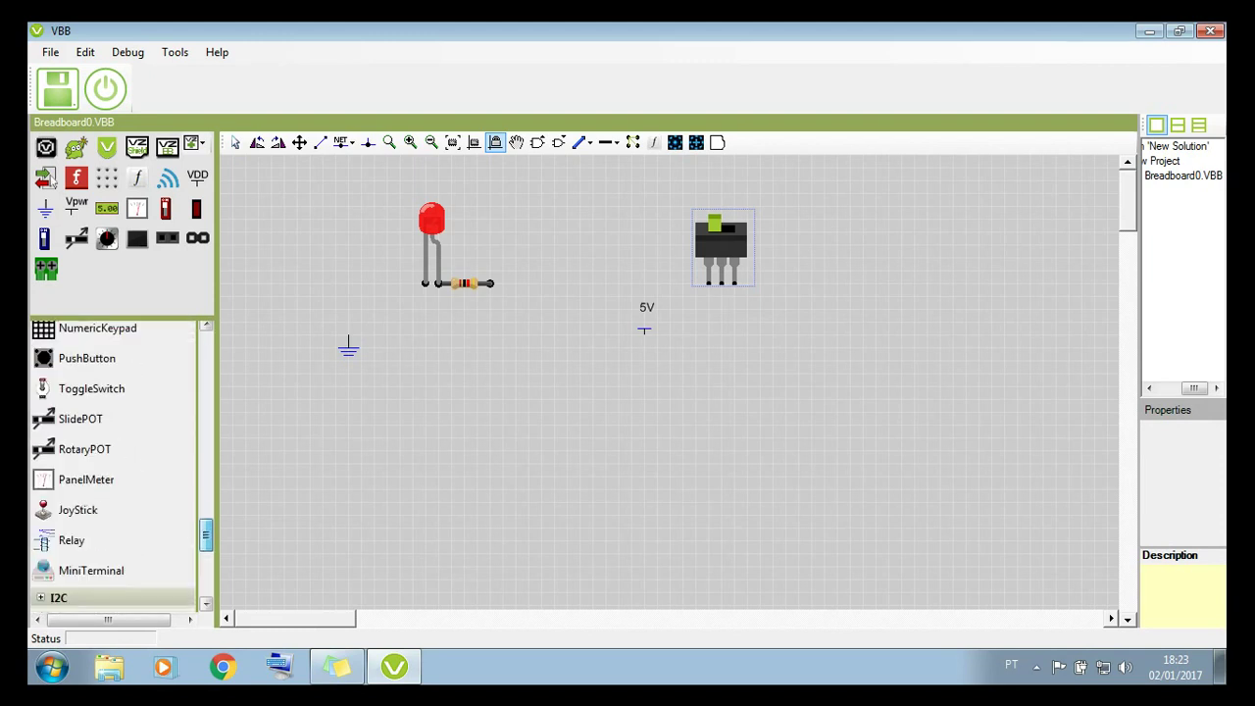
pyautogui.moveTo(81, 419); pyautogui.dragTo(580, 412)
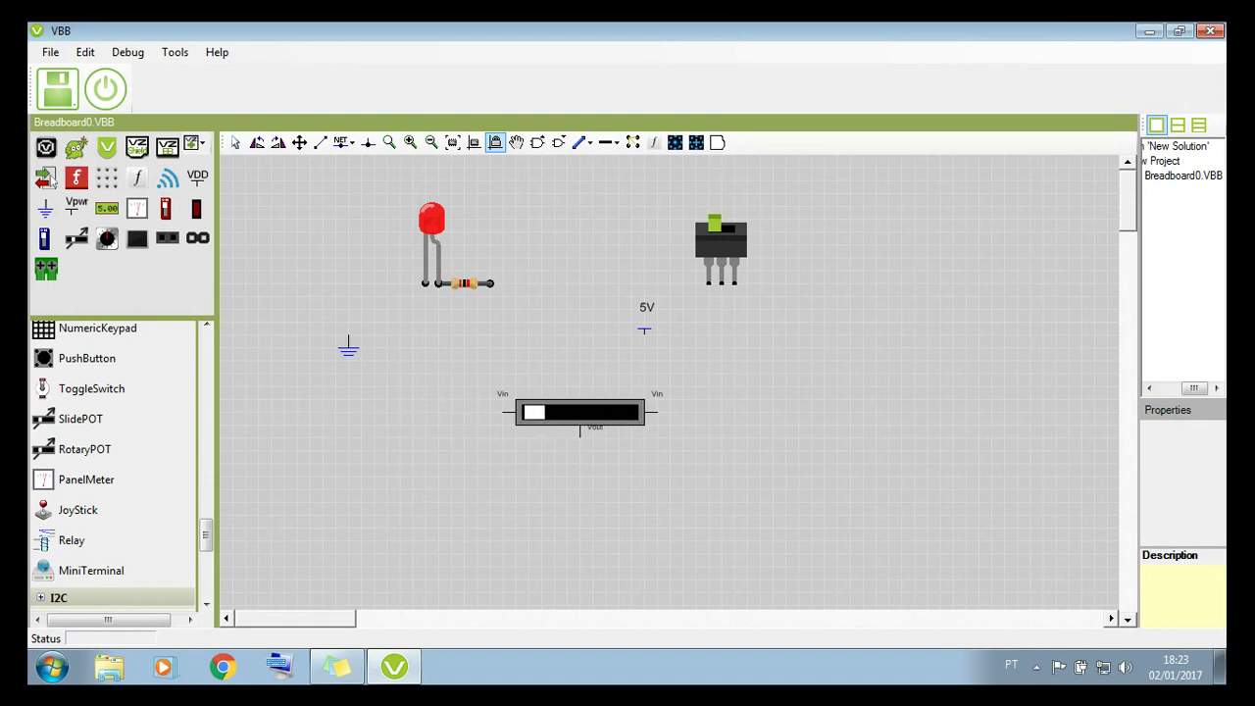
# Place a DigitalVoltmeter from the Instruments components between the LED and the toggle switch
pyautogui.scroll(10, 113, 466)
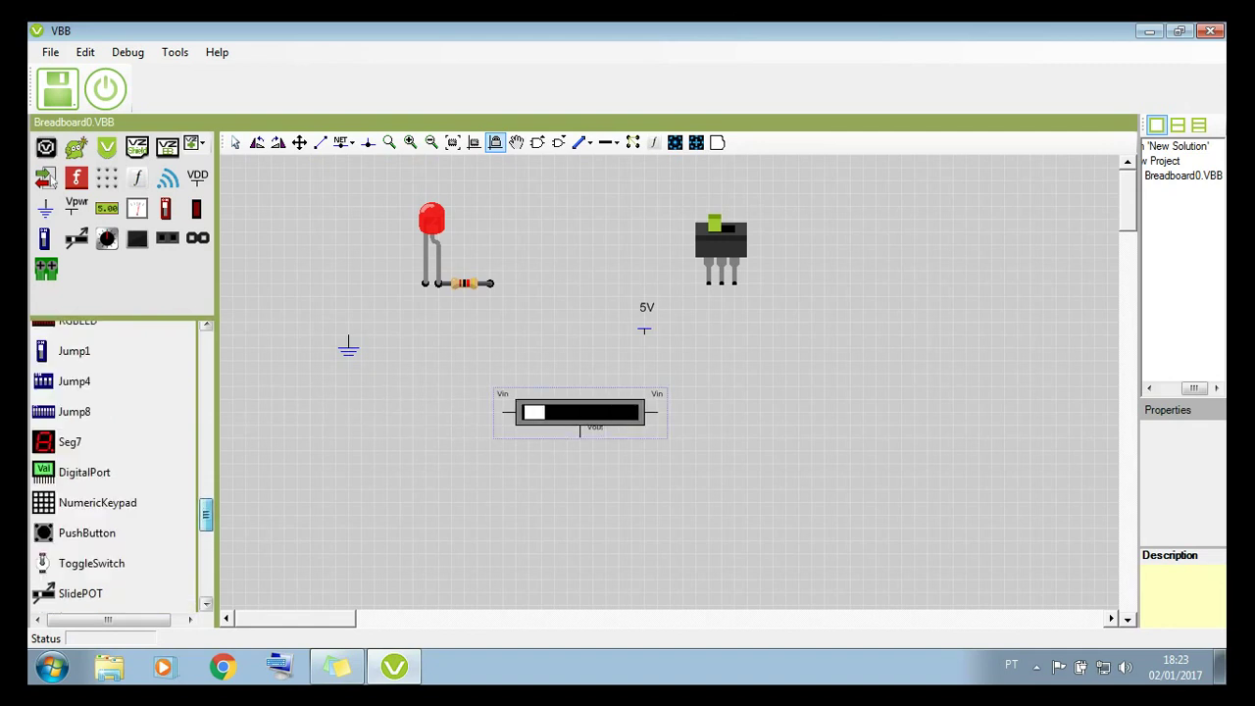
pyautogui.scroll(3, 54, 181)
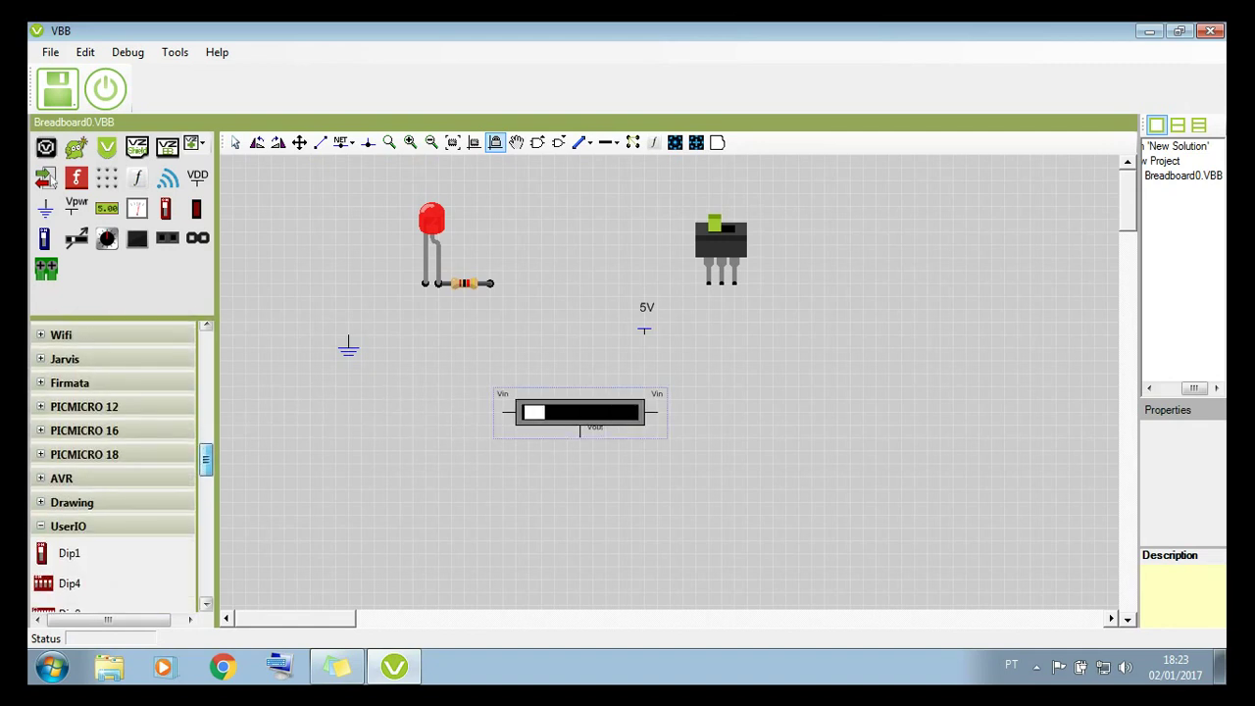
pyautogui.scroll(-8, 54, 182)
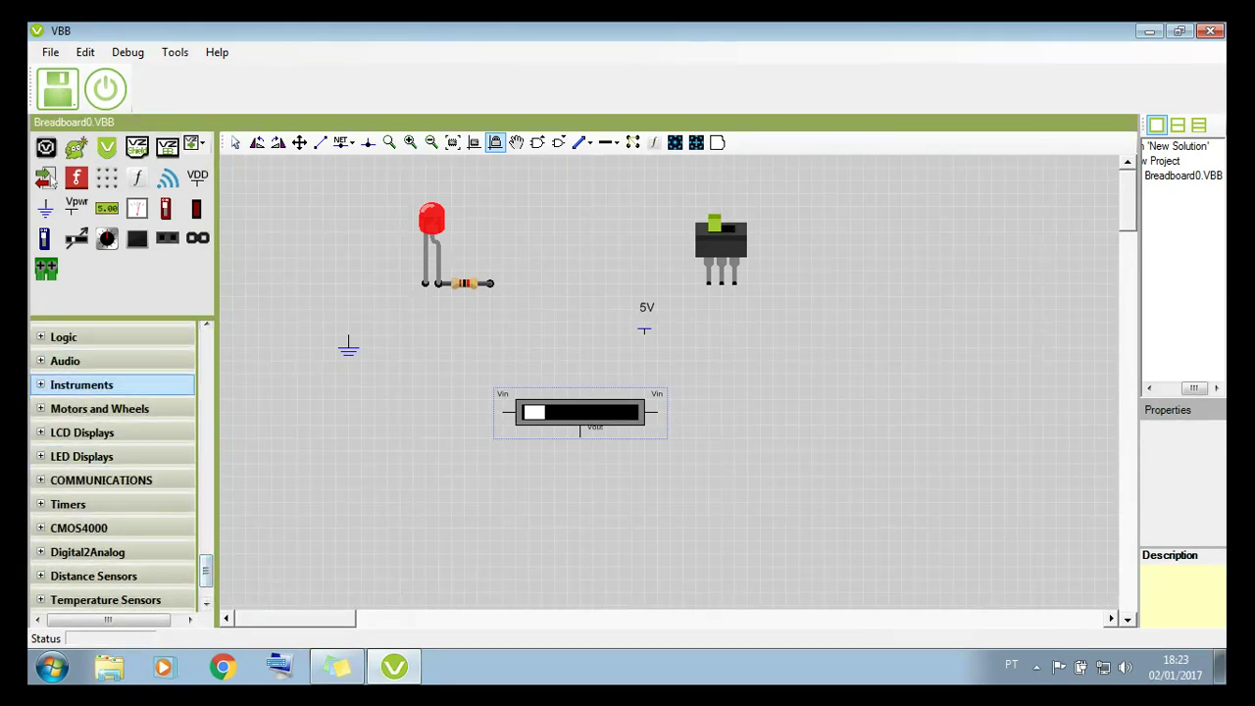
pyautogui.click(81, 385)
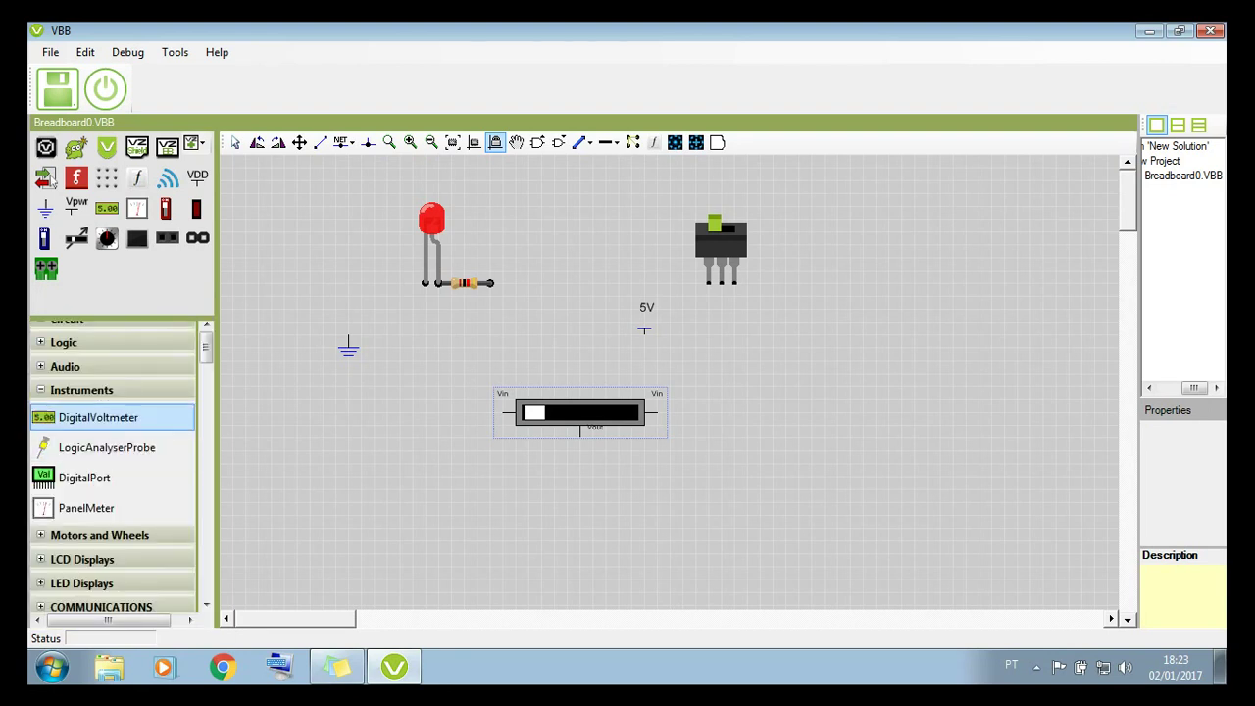
pyautogui.moveTo(98, 416); pyautogui.dragTo(554, 218)
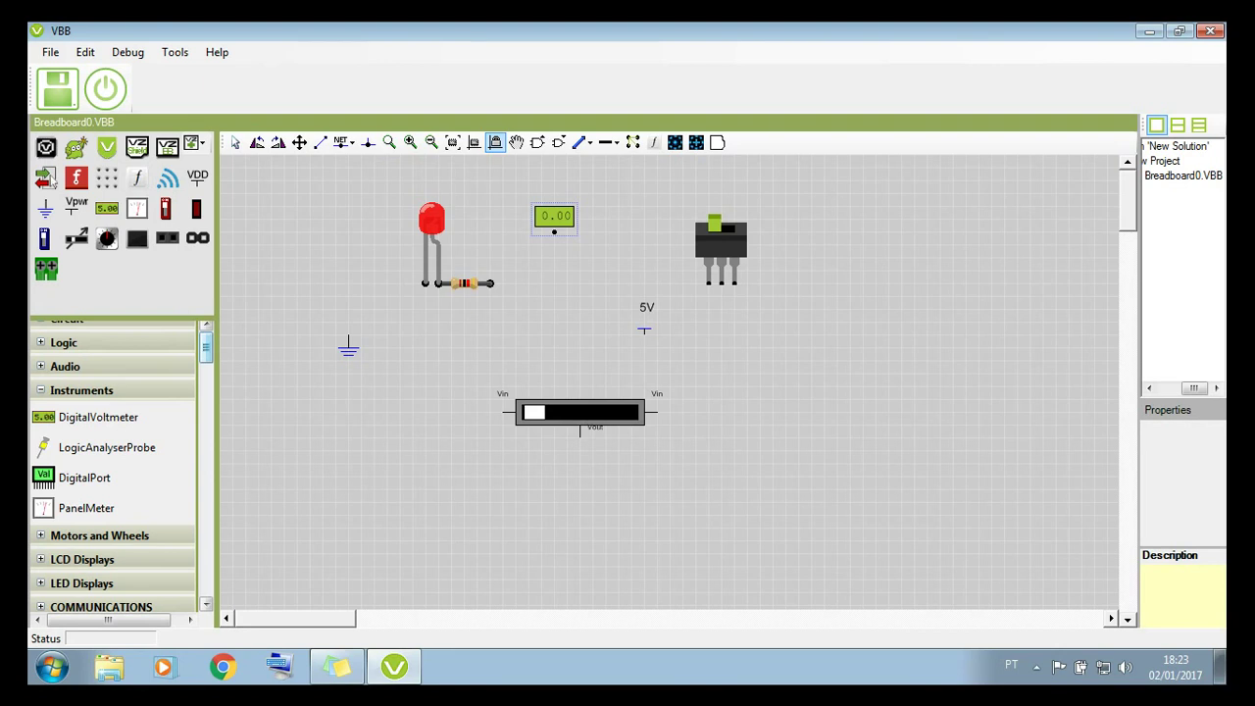
# Place a DC Motor below the slide potentiometer and a Robot Wheel beside it with matching Speed and Direction pins touching
pyautogui.click(99, 535)
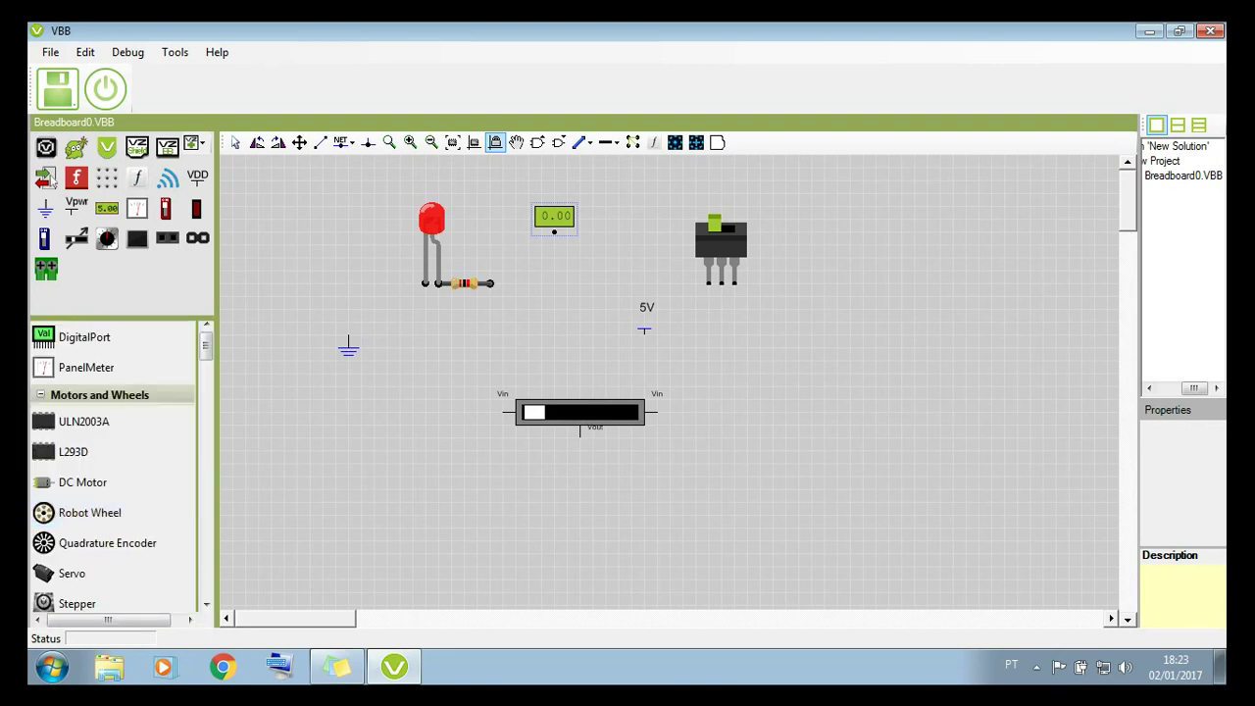
pyautogui.moveTo(82, 481); pyautogui.dragTo(502, 528)
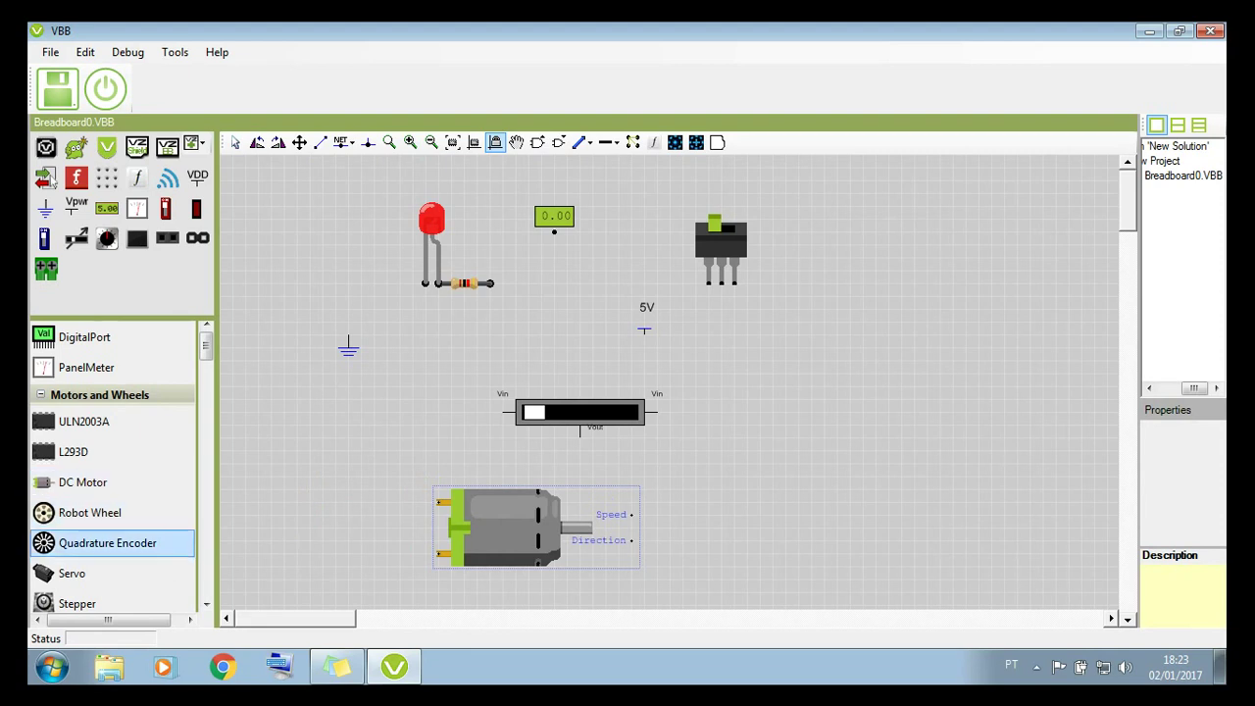
pyautogui.moveTo(108, 519); pyautogui.dragTo(773, 527)
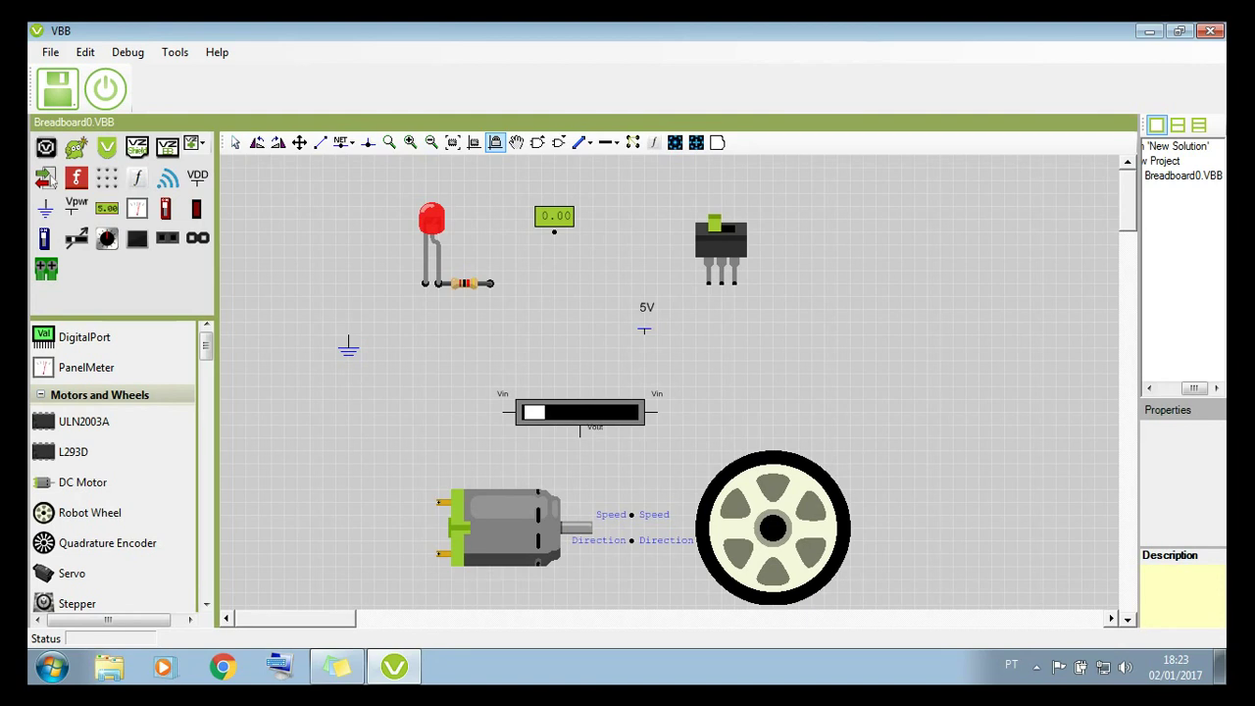
# Wire the LED's free leg to the ground symbol and the resistor's free end to the 5V supply, and test-run the simulation
pyautogui.click(320, 142)
pyautogui.click(426, 284)
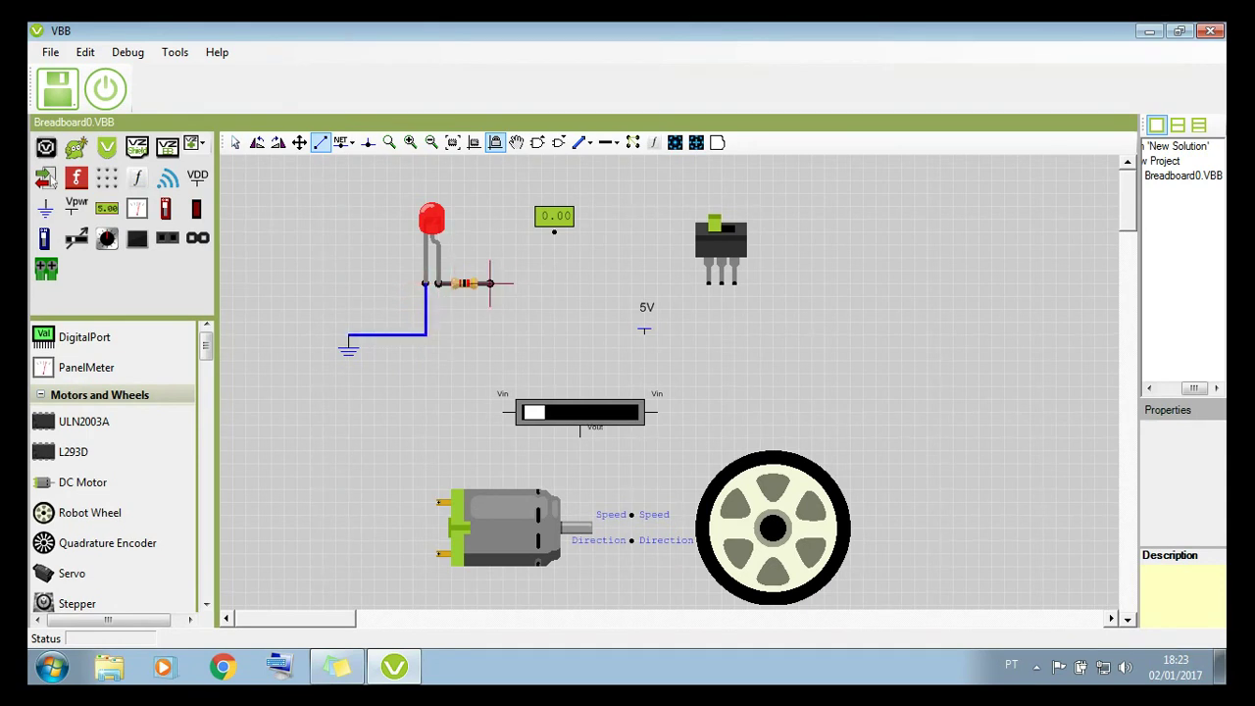
pyautogui.click(593, 283)
pyautogui.click(592, 348)
pyautogui.click(644, 334)
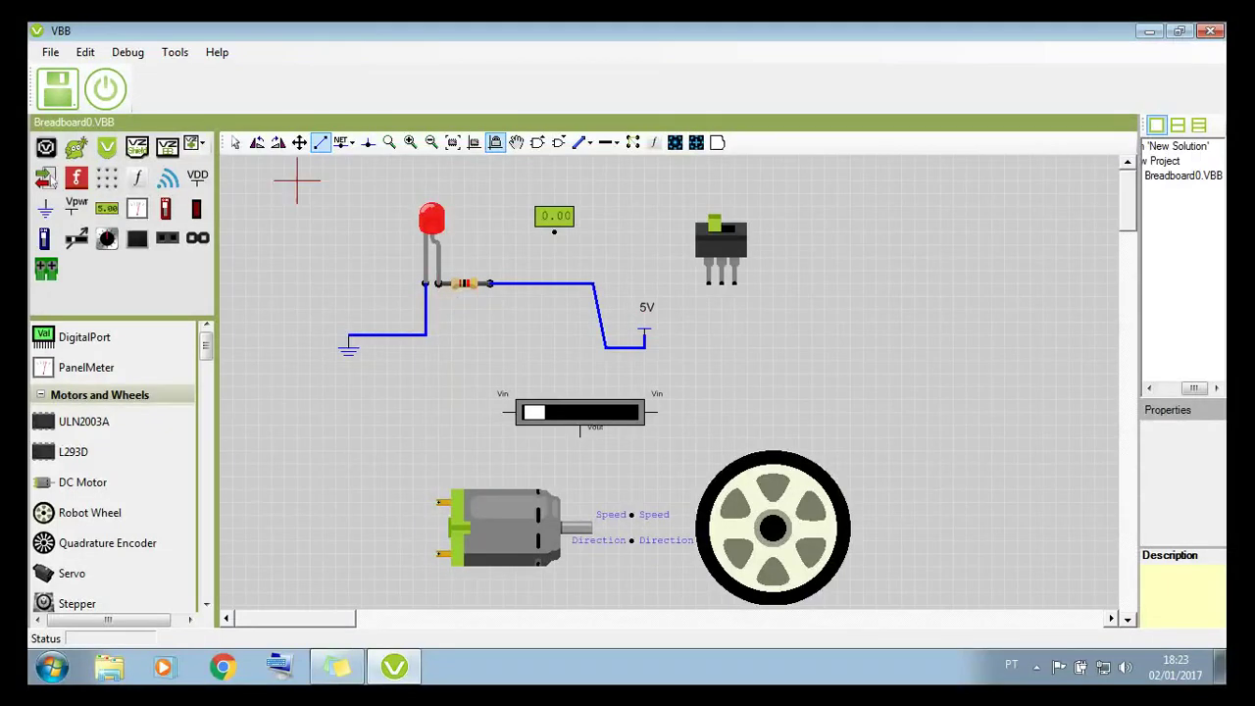
pyautogui.click(106, 89)
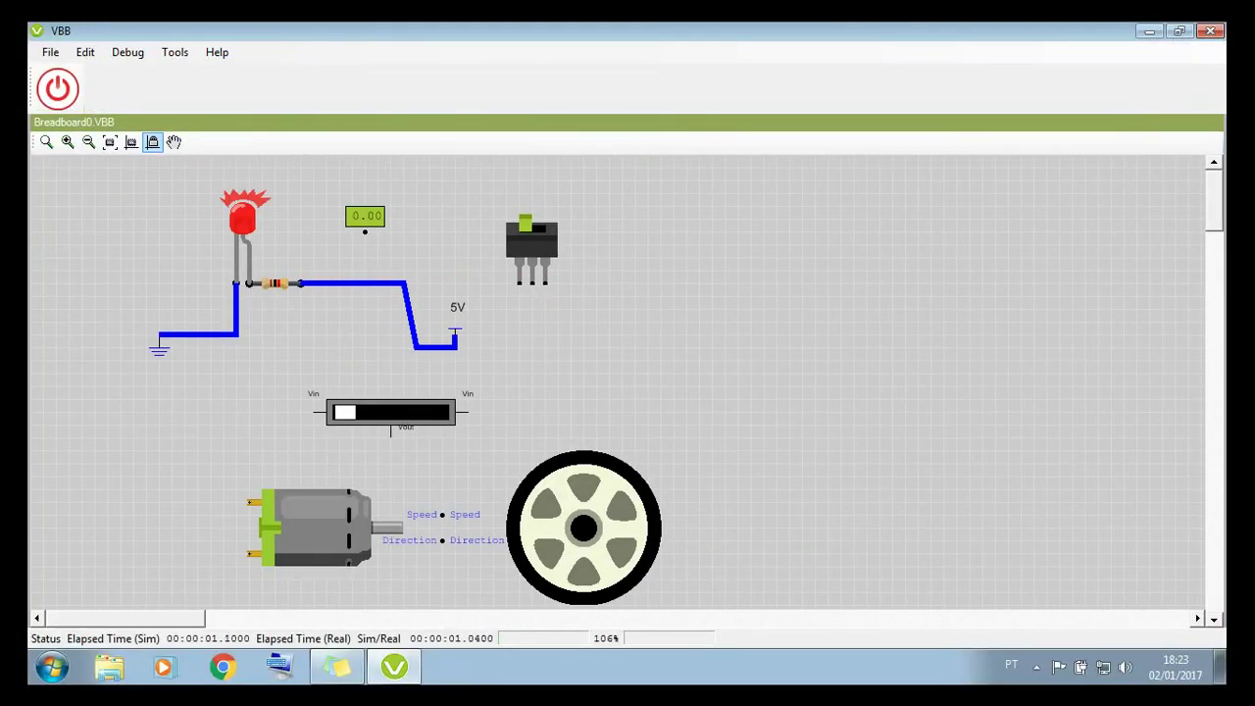
pyautogui.click(57, 89)
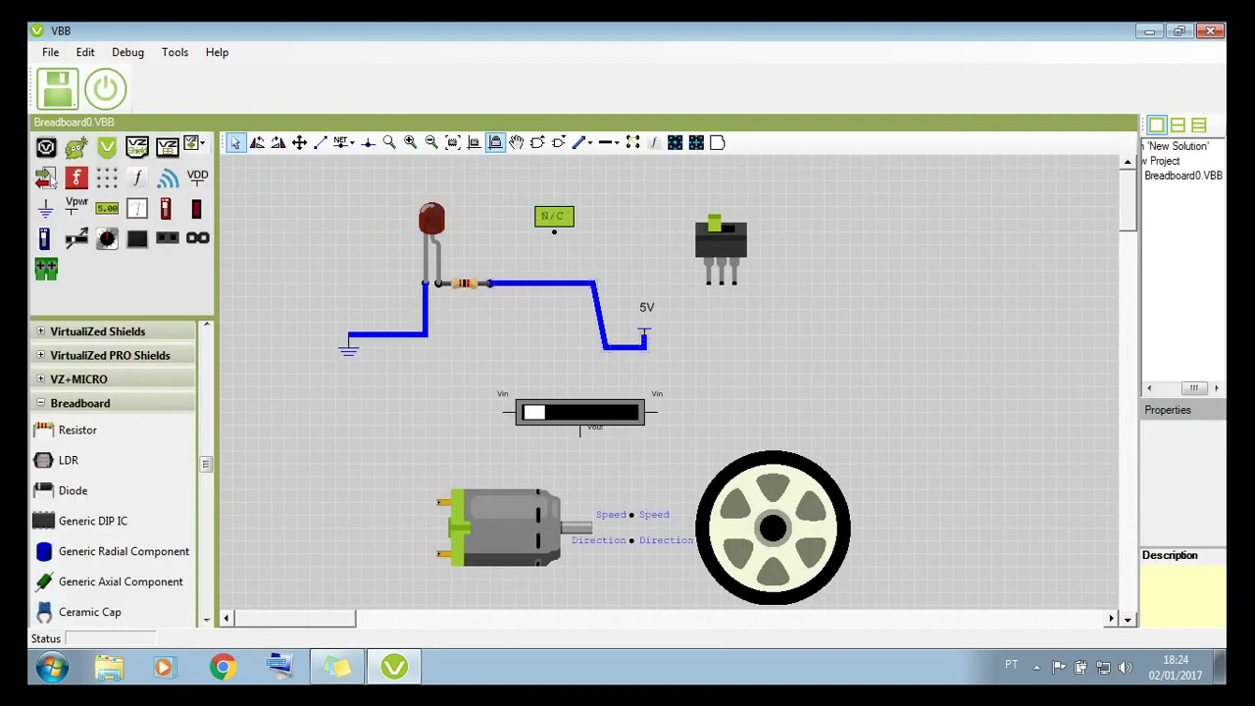
# Replace the resistor-to-5V wire with a connection through the toggle switch's middle and left pins, and join the digital voltmeter to it with a junction
pyautogui.press('Delete')
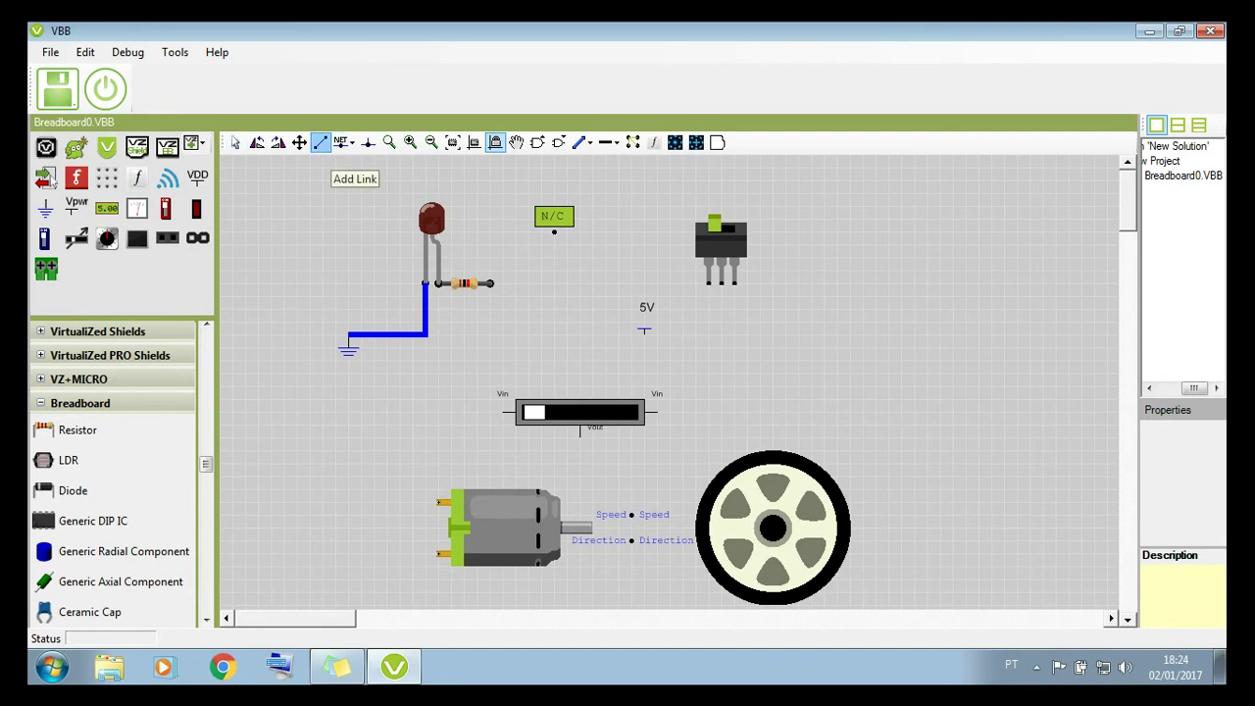
pyautogui.click(320, 142)
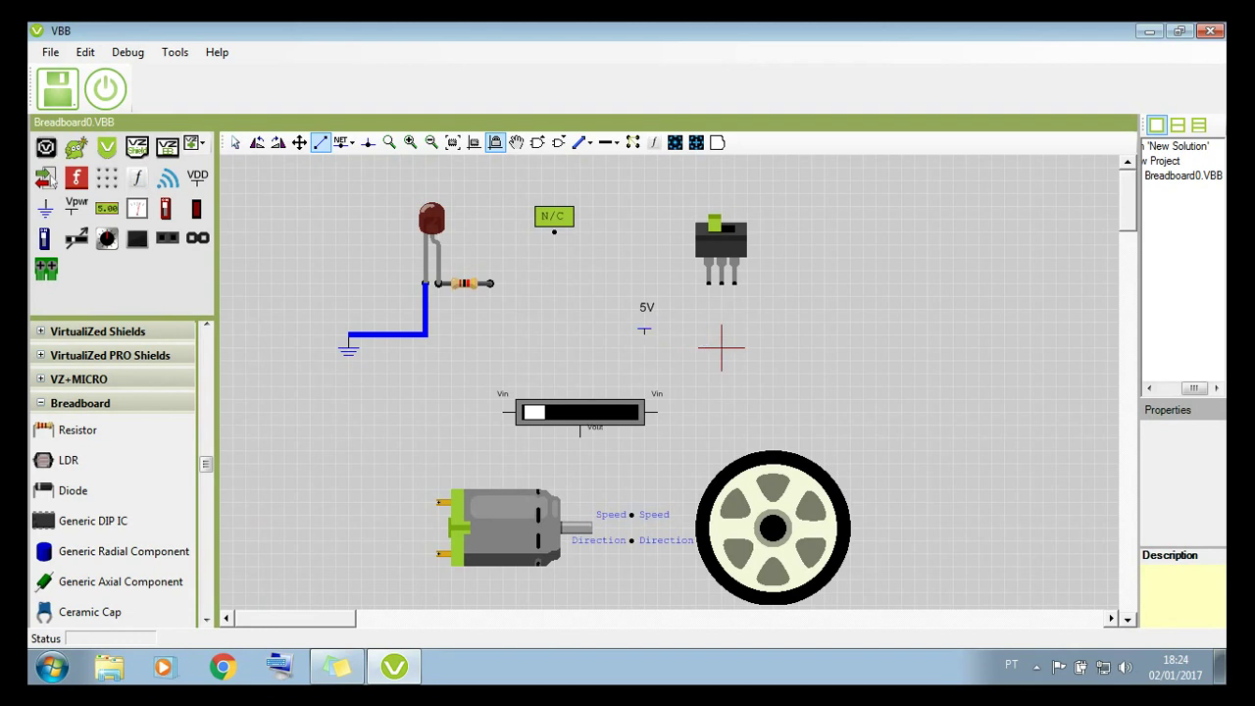
pyautogui.moveTo(722, 283); pyautogui.dragTo(644, 332)
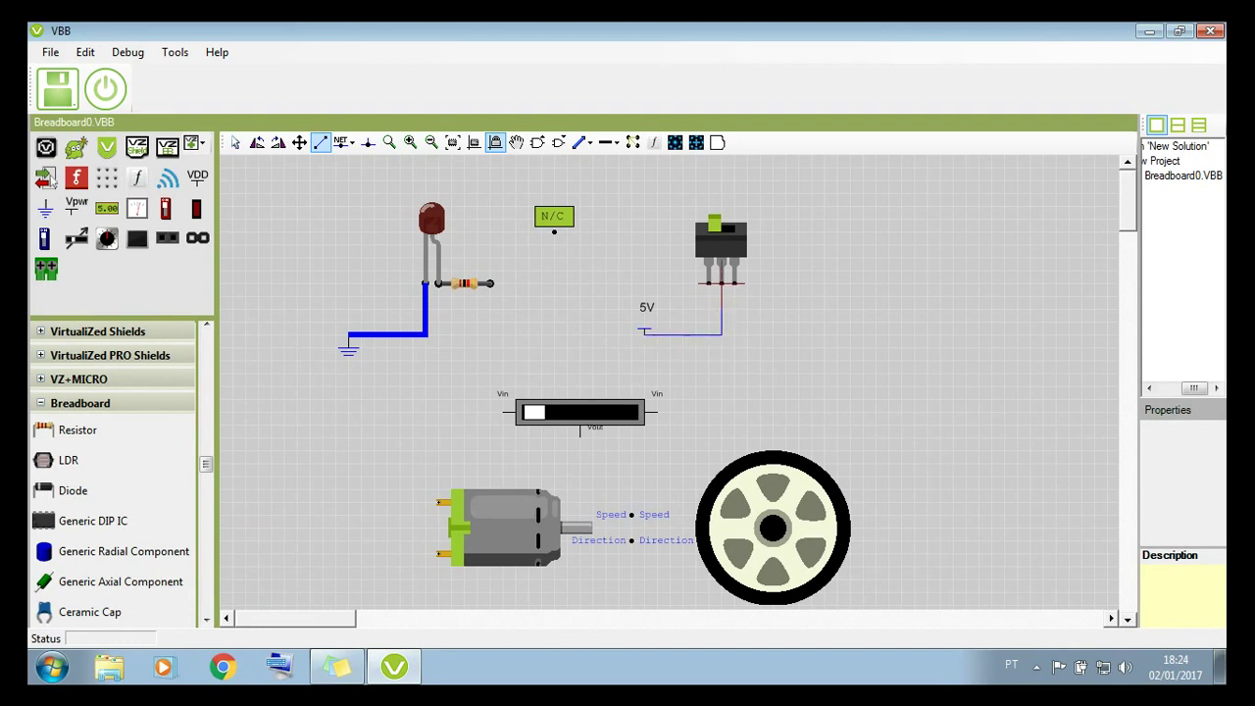
pyautogui.moveTo(709, 284); pyautogui.dragTo(490, 283)
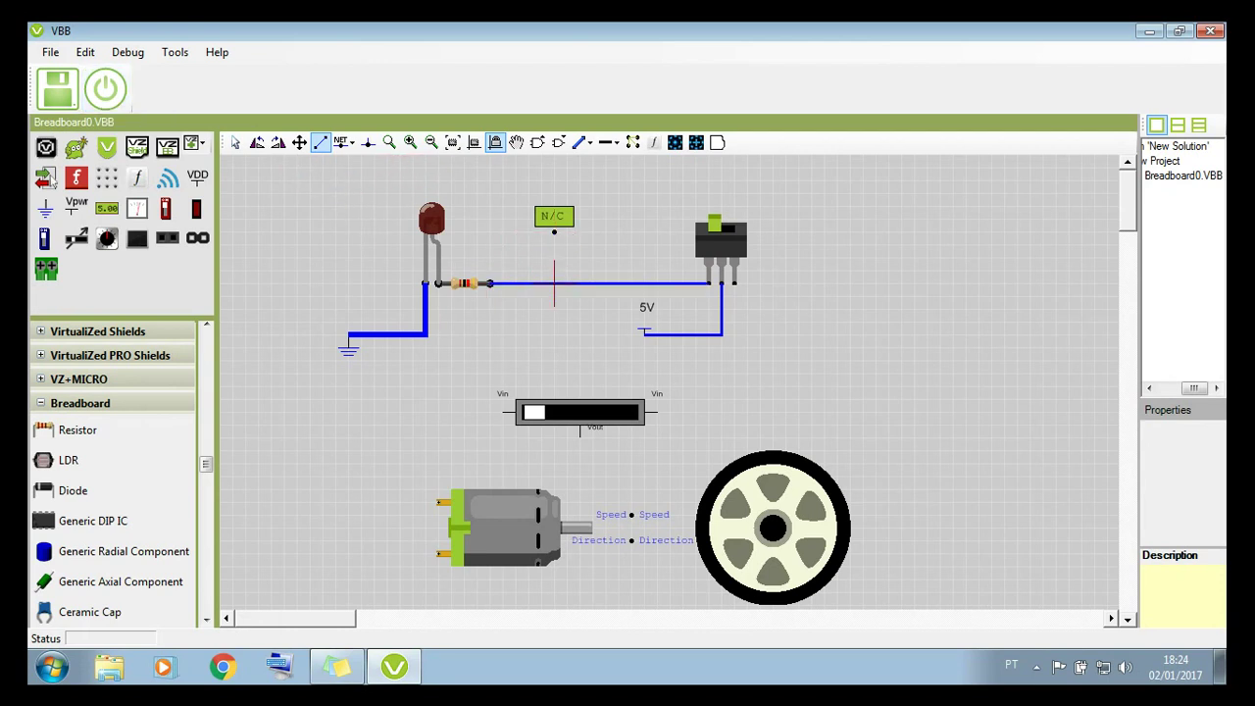
pyautogui.moveTo(554, 232); pyautogui.dragTo(554, 283)
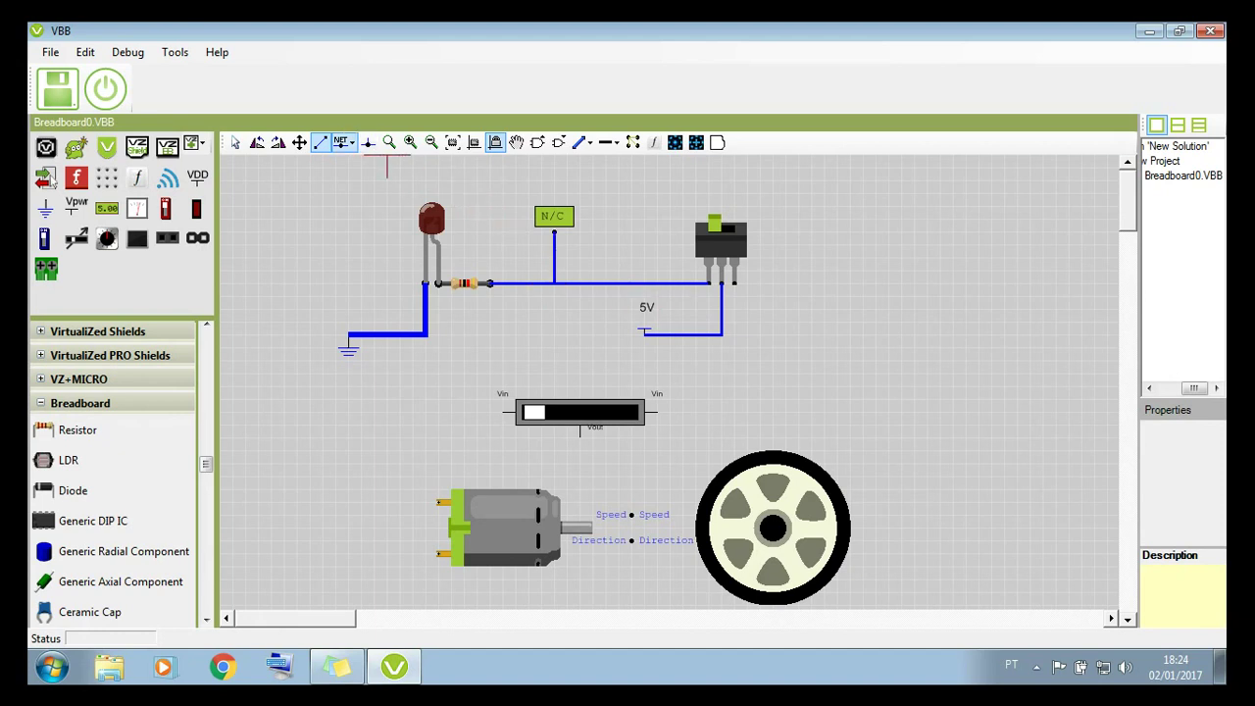
pyautogui.click(553, 283)
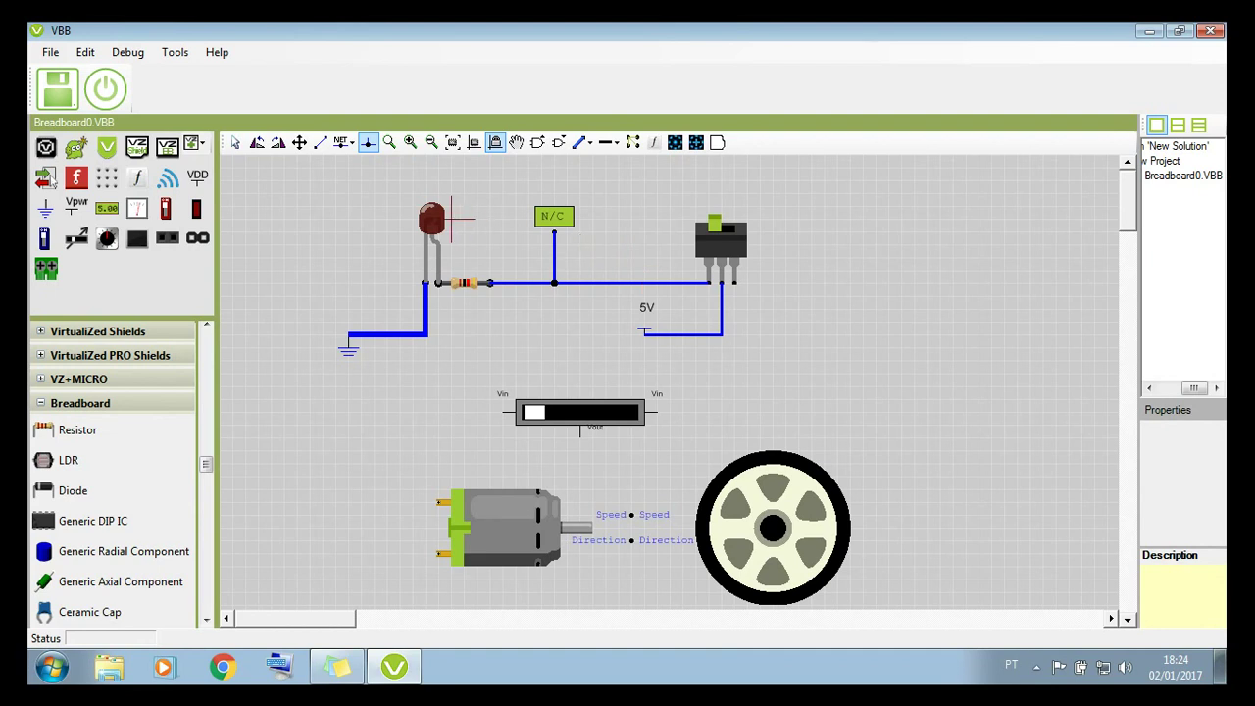
# Run the simulation, flip the toggle switch off and back on to check the LED and voltmeter, and stop it
pyautogui.click(105, 89)
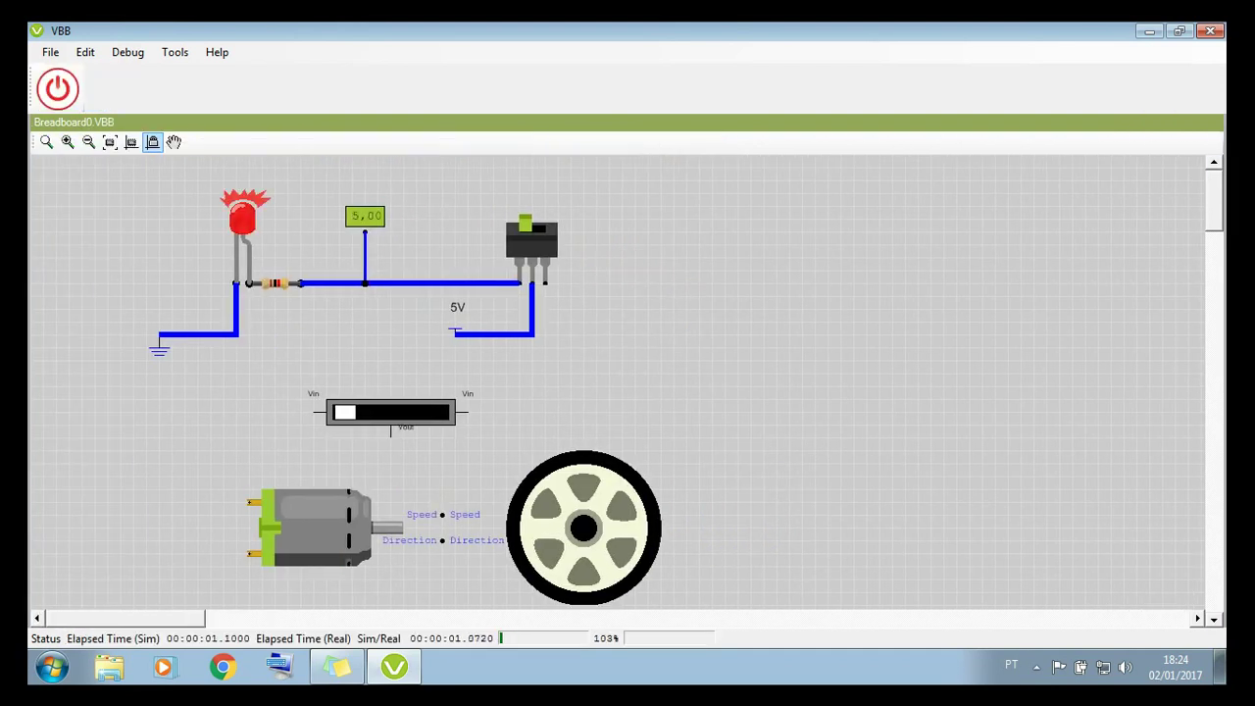
pyautogui.click(532, 231)
pyautogui.click(532, 231)
pyautogui.click(533, 231)
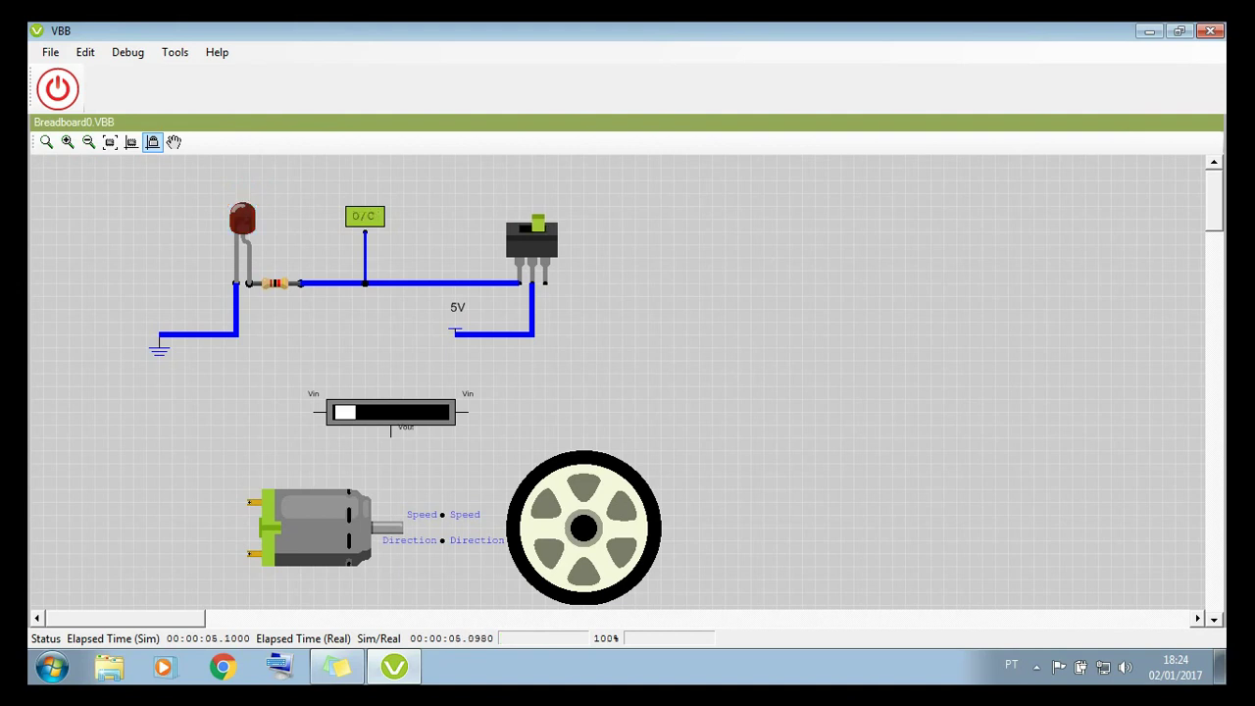
pyautogui.click(532, 231)
pyautogui.click(532, 228)
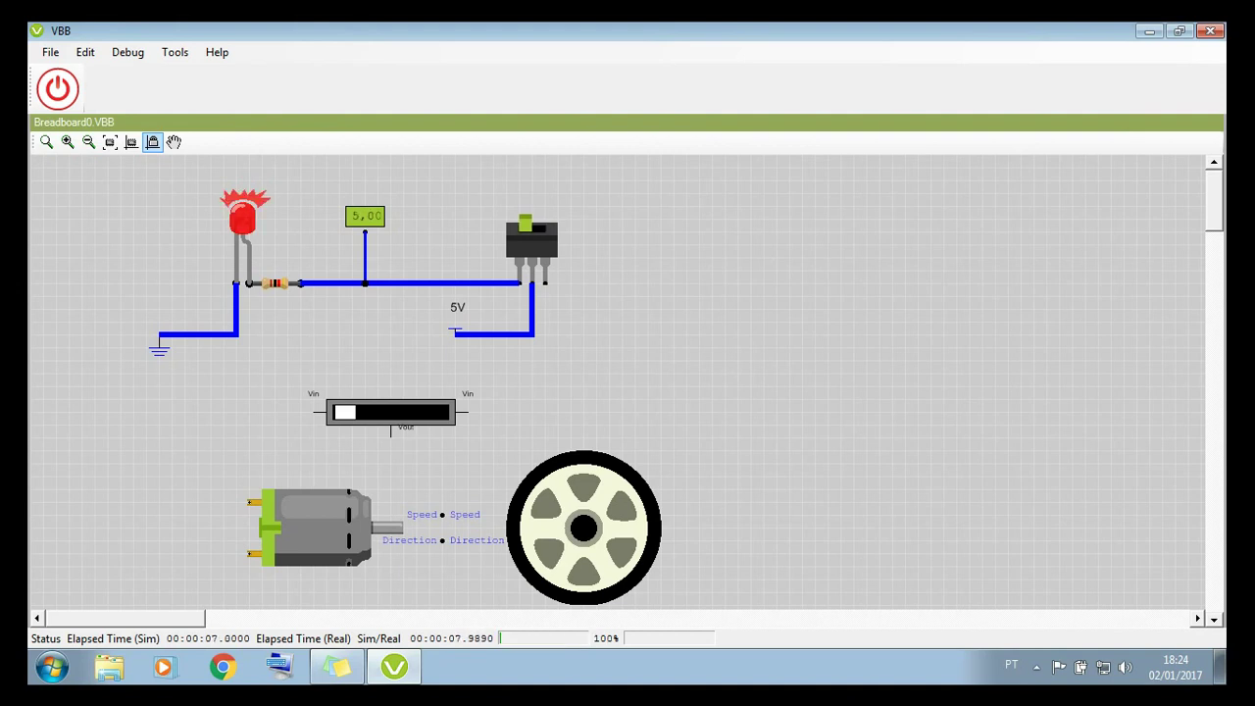
pyautogui.click(57, 89)
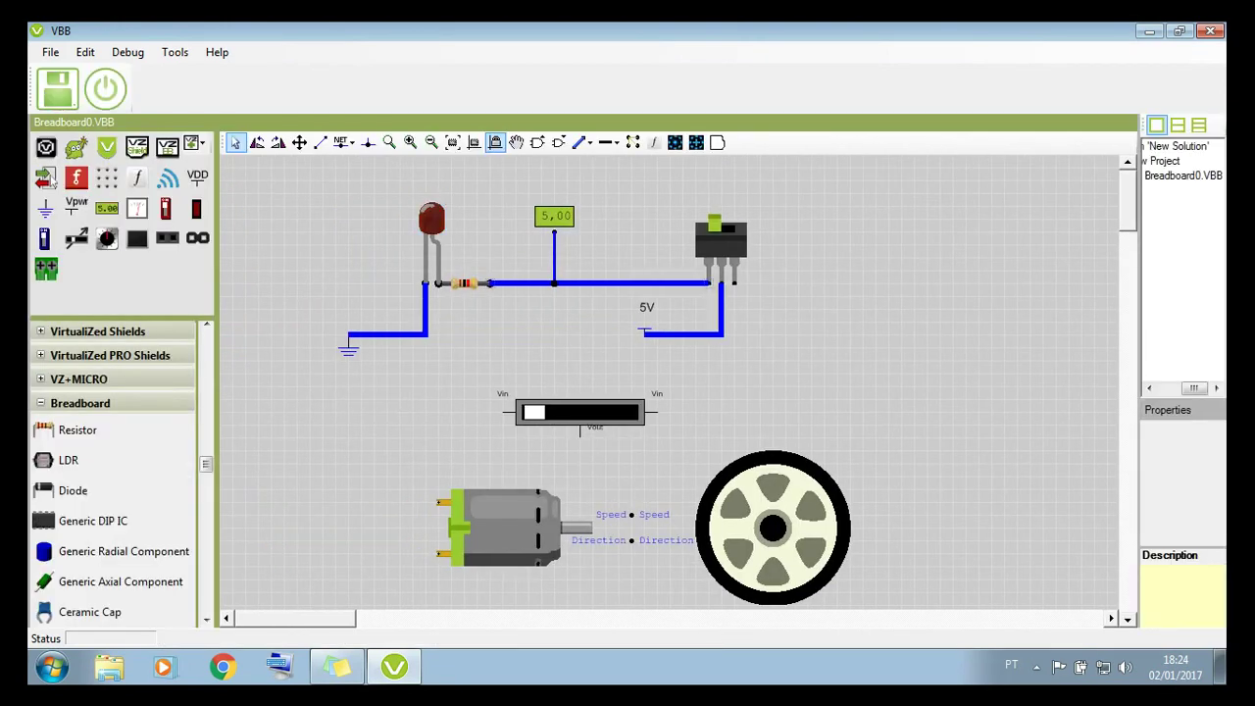
# Delete all the remaining wires and the junction between the LED, resistor, voltmeter, toggle switch, 5V supply and ground
pyautogui.press('Delete')
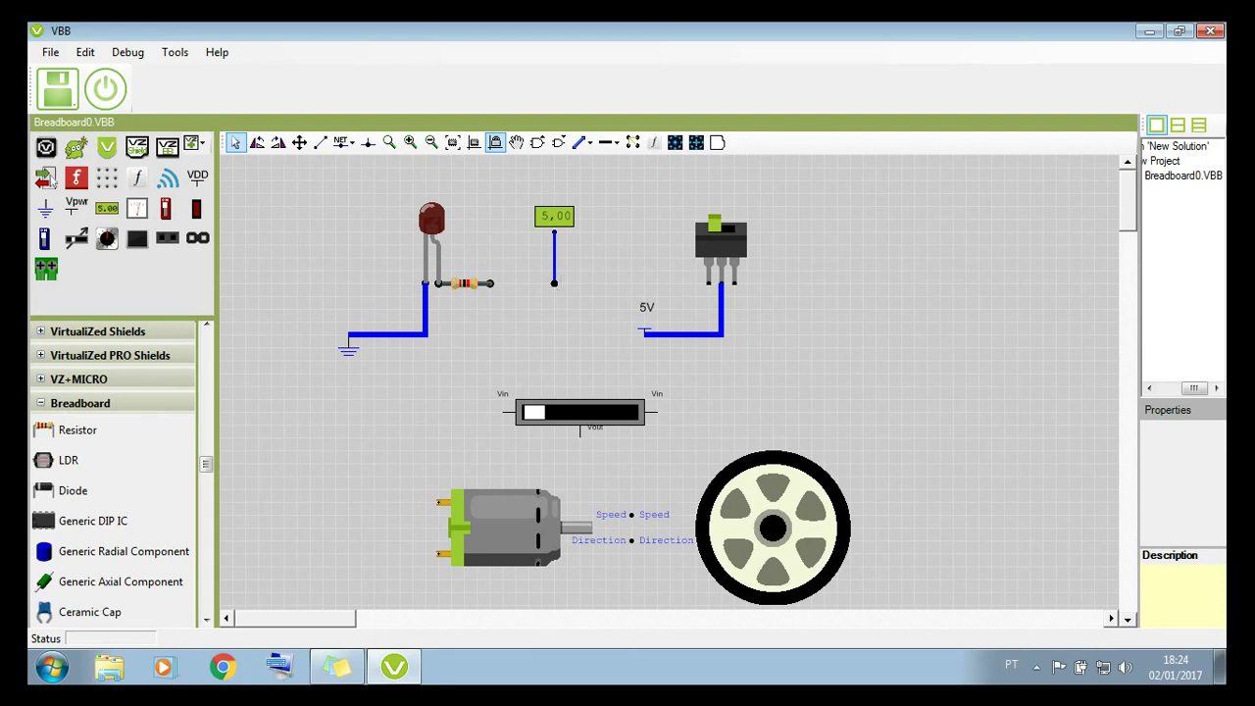
pyautogui.press('Delete')
pyautogui.press('Delete')
pyautogui.press('Delete')
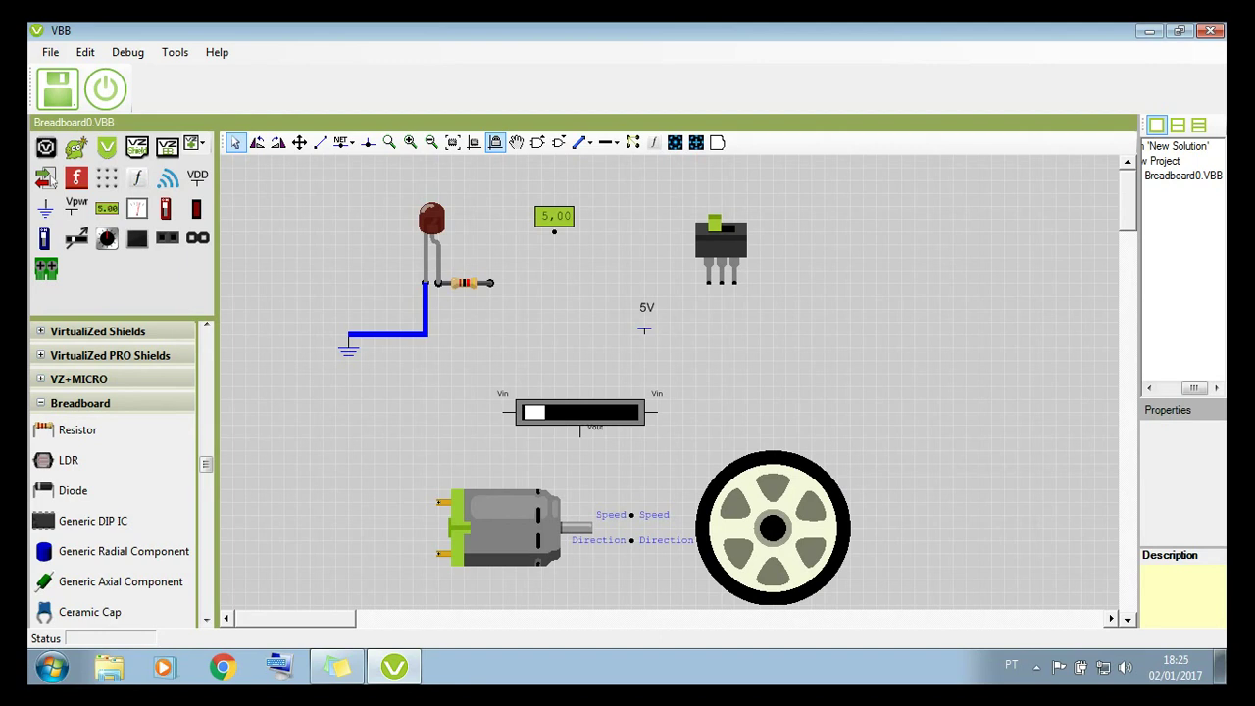
pyautogui.press('Delete')
# Wire the slide potentiometer's two Vin ends to ground and the 5V supply, and connect the LED's free leg to ground
pyautogui.click(320, 142)
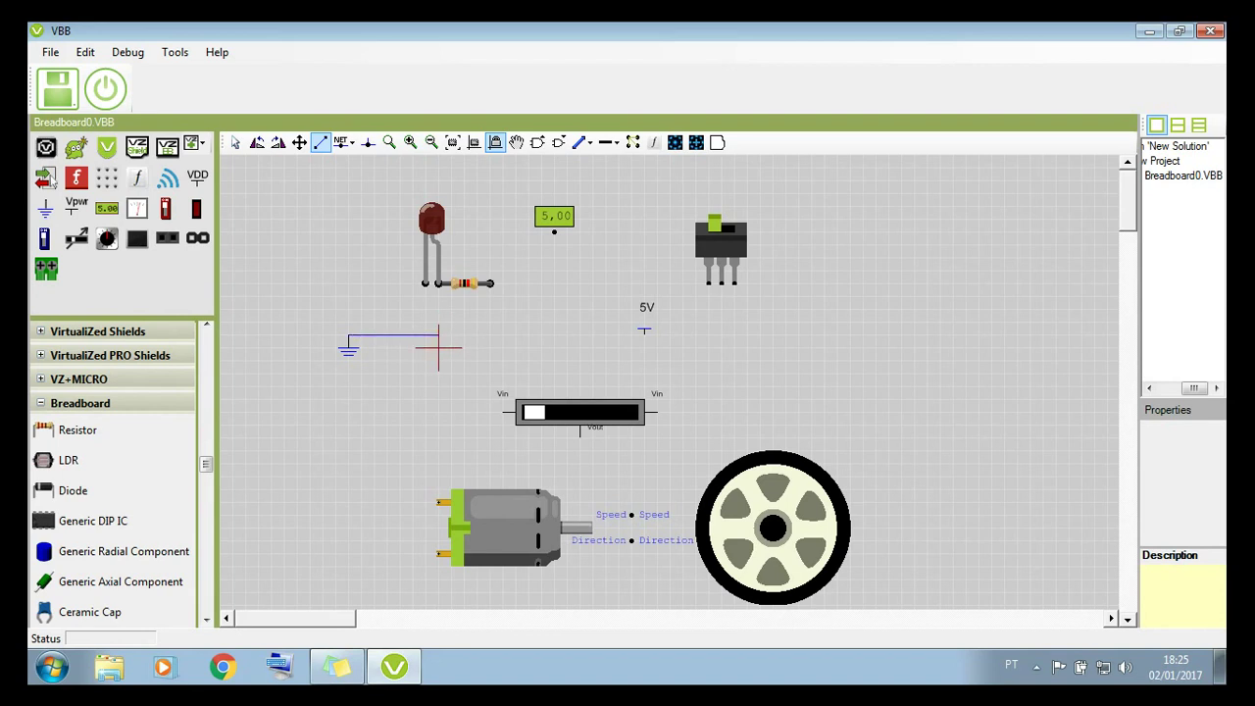
pyautogui.click(438, 411)
pyautogui.click(503, 412)
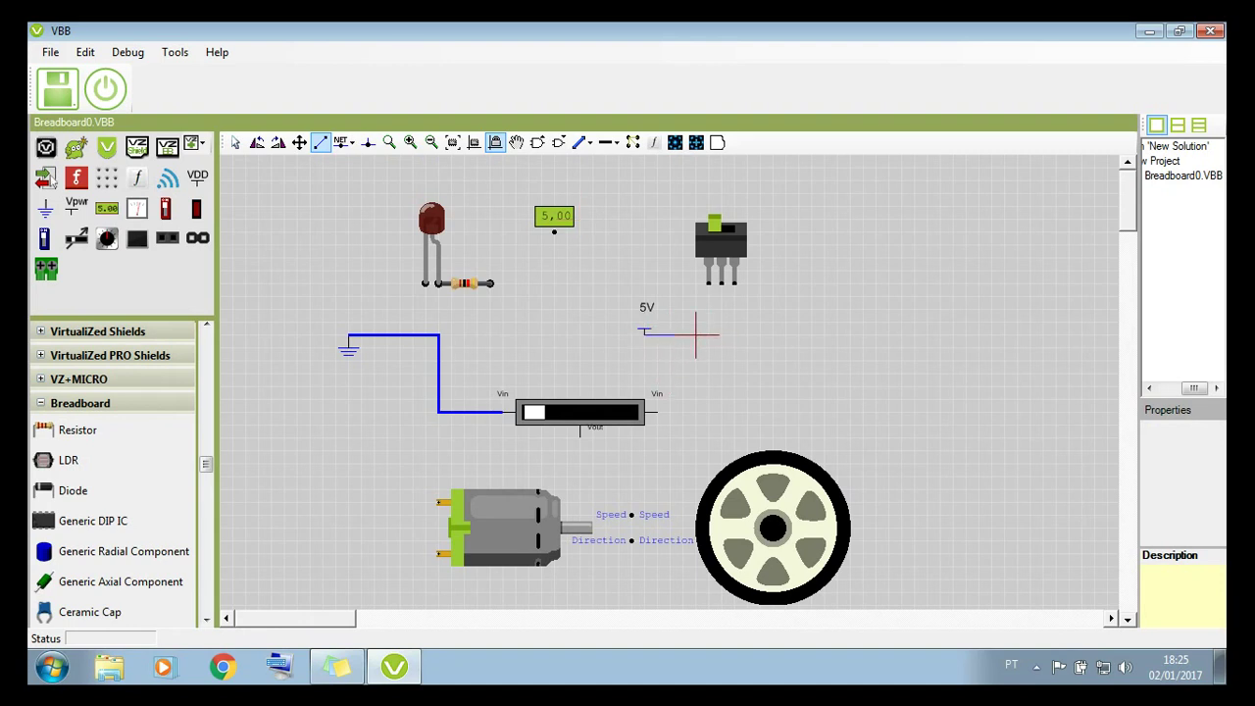
pyautogui.click(696, 411)
pyautogui.click(657, 412)
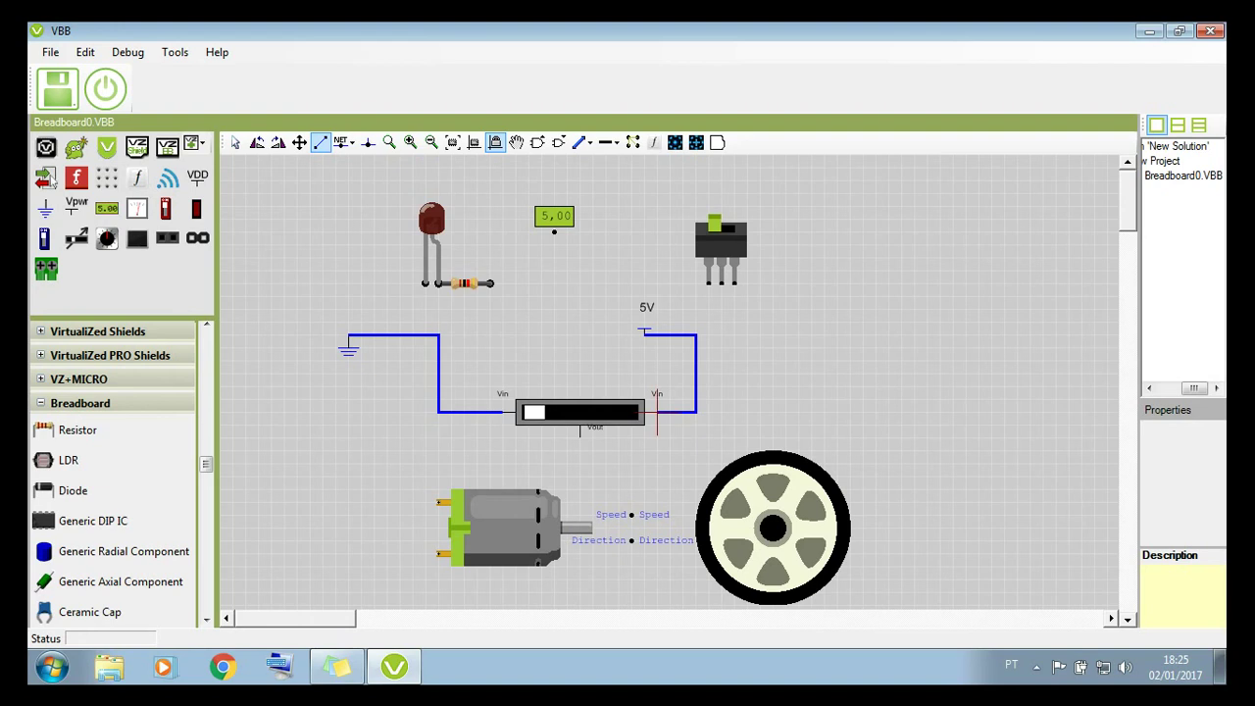
pyautogui.click(348, 324)
pyautogui.click(425, 284)
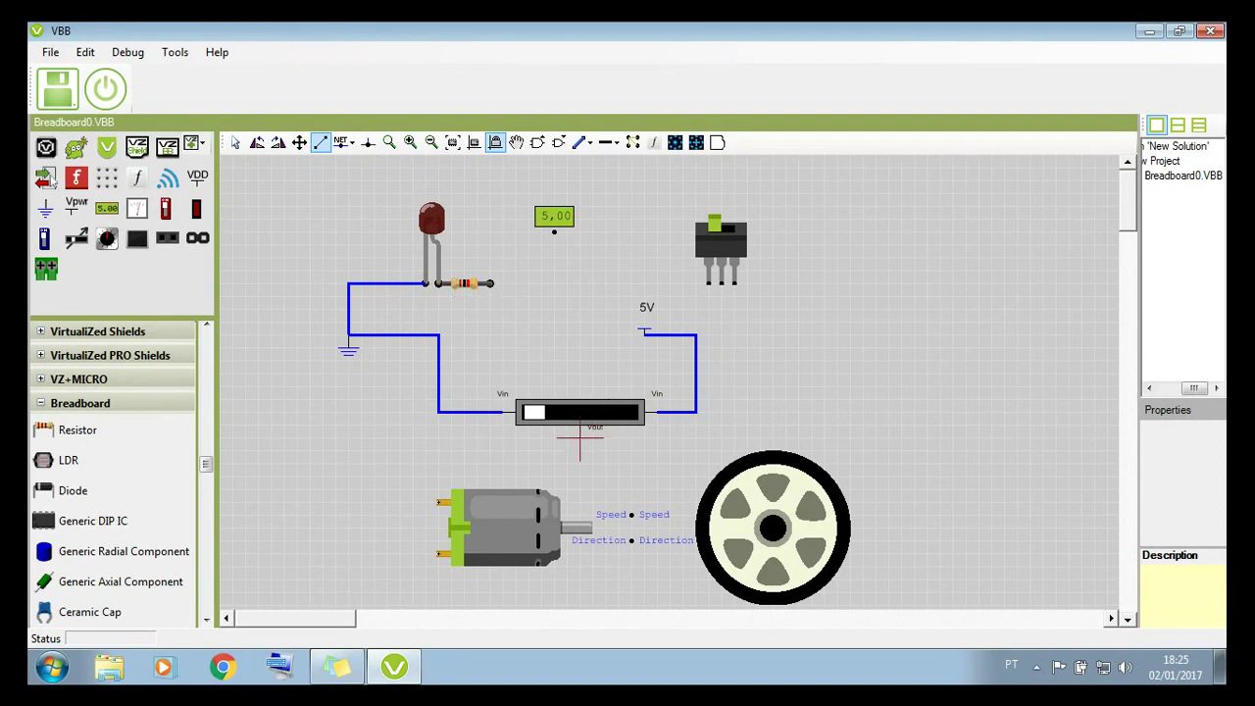
# Wire the slide potentiometer's Vout to the toggle switch's middle pin, and the switch's left pin to the resistor's free end
pyautogui.click(580, 431)
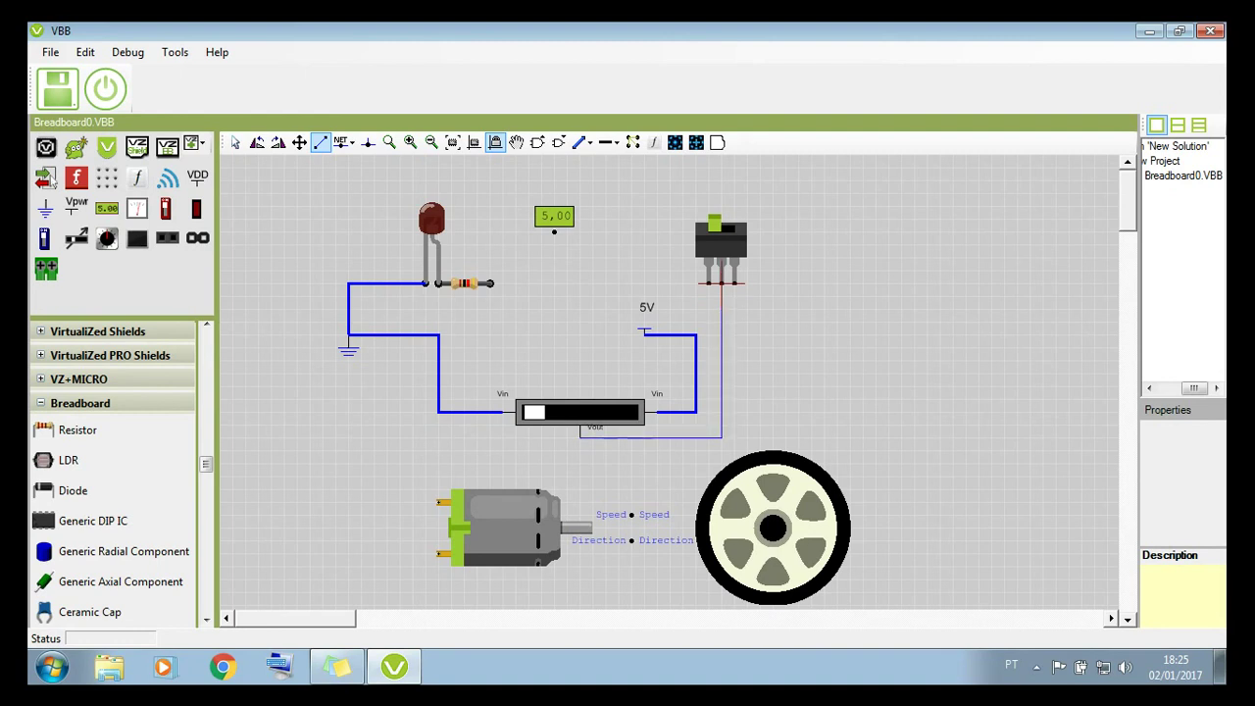
pyautogui.click(721, 284)
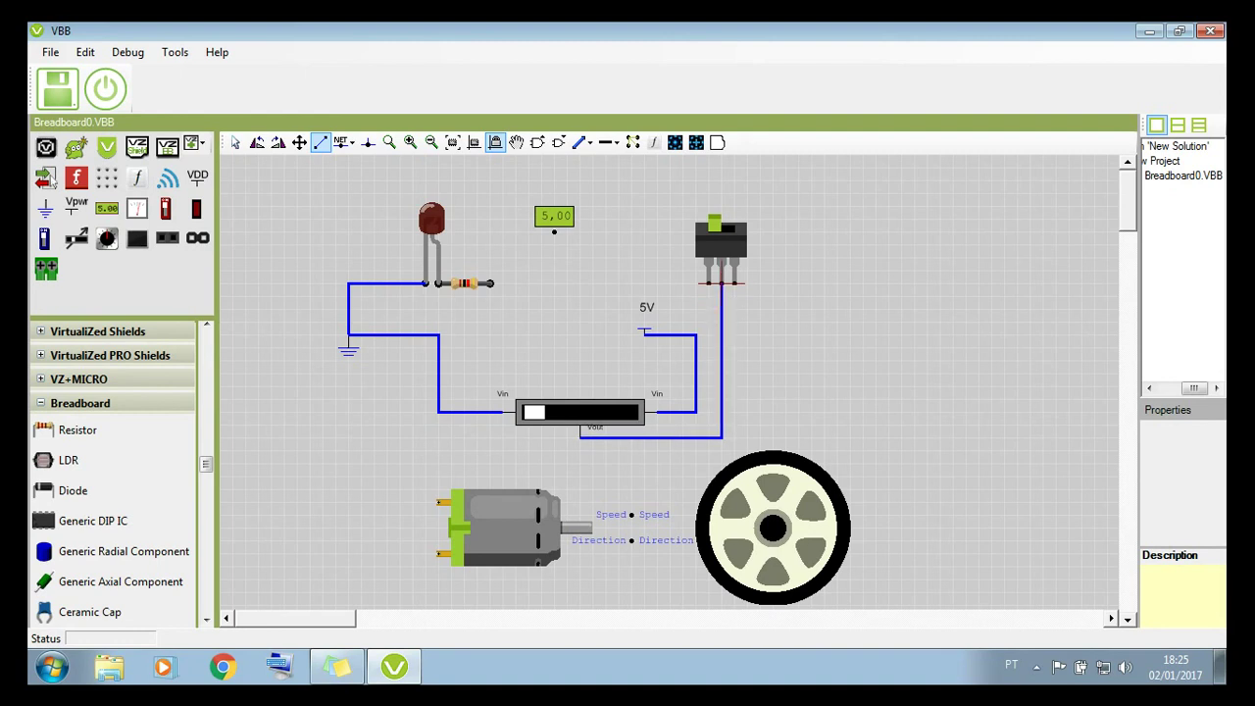
pyautogui.click(709, 284)
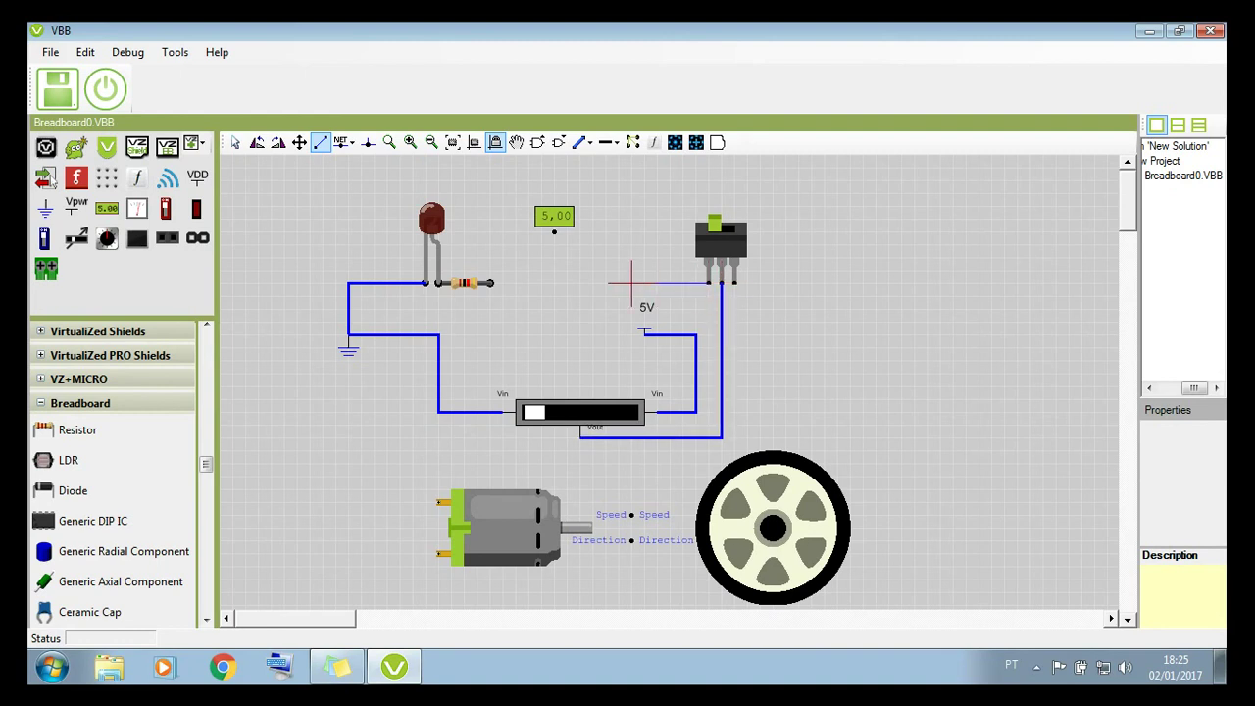
pyautogui.click(490, 283)
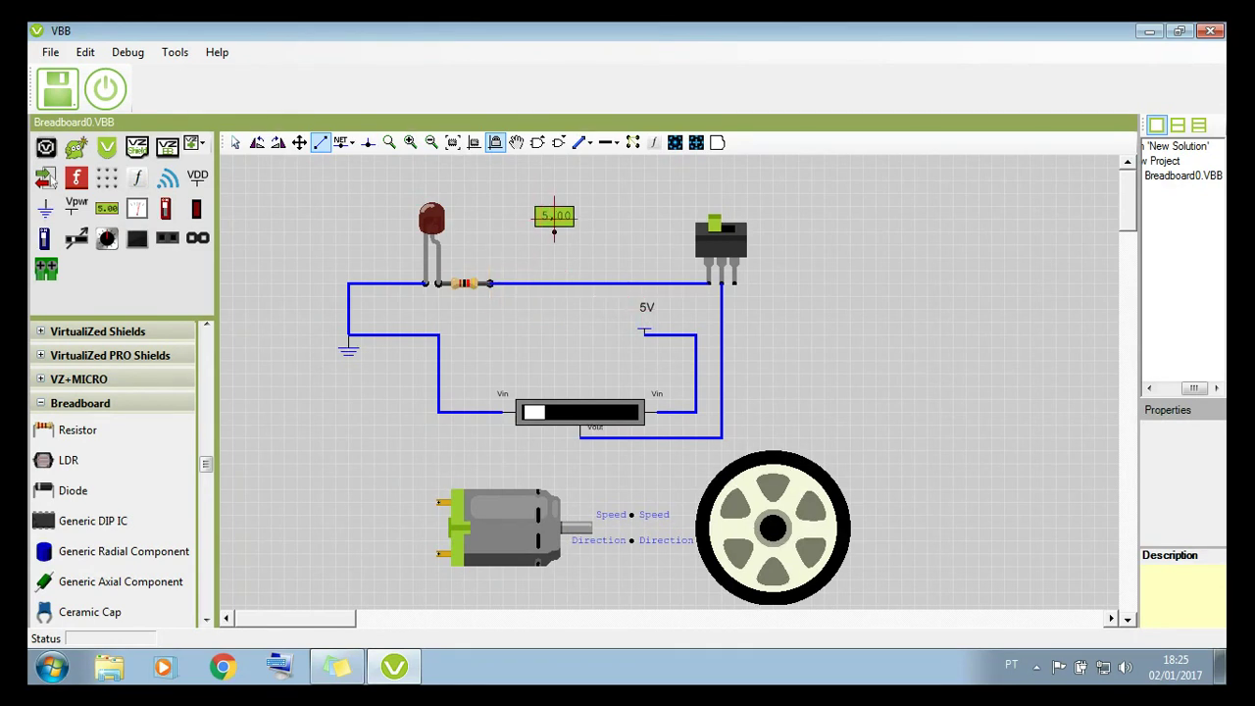
# Wire the digital voltmeter down to the wire between the resistor and the toggle switch, with a junction at the crossing
pyautogui.click(554, 283)
pyautogui.click(367, 142)
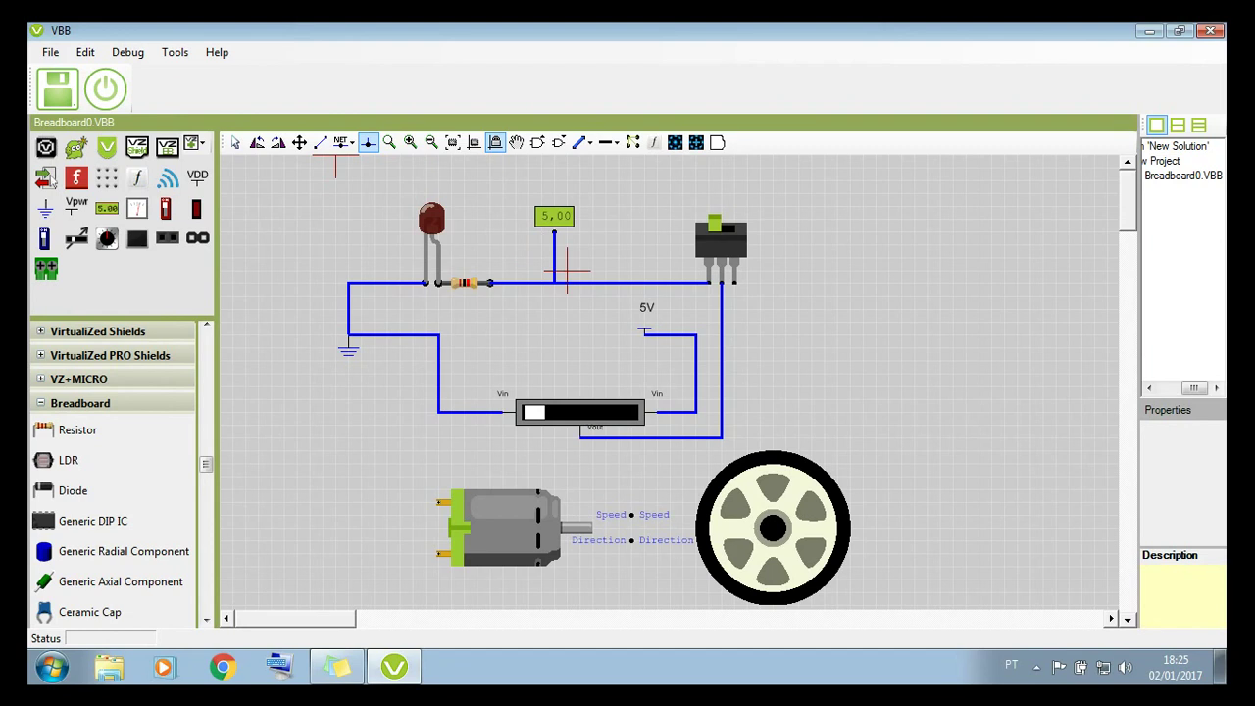
pyautogui.click(554, 284)
# Run the simulation, move the potentiometer's slider close to its 5V end with the toggle switch set off, and stop the simulation
pyautogui.click(105, 88)
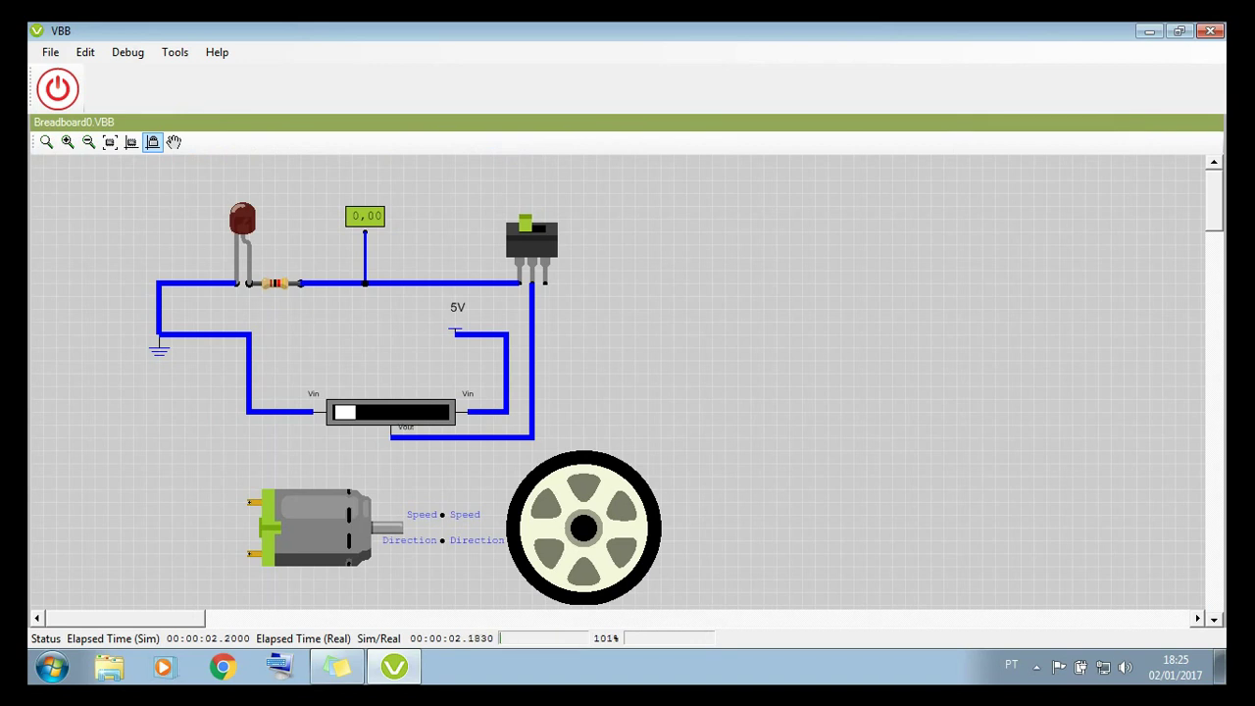
pyautogui.moveTo(345, 413); pyautogui.dragTo(423, 412)
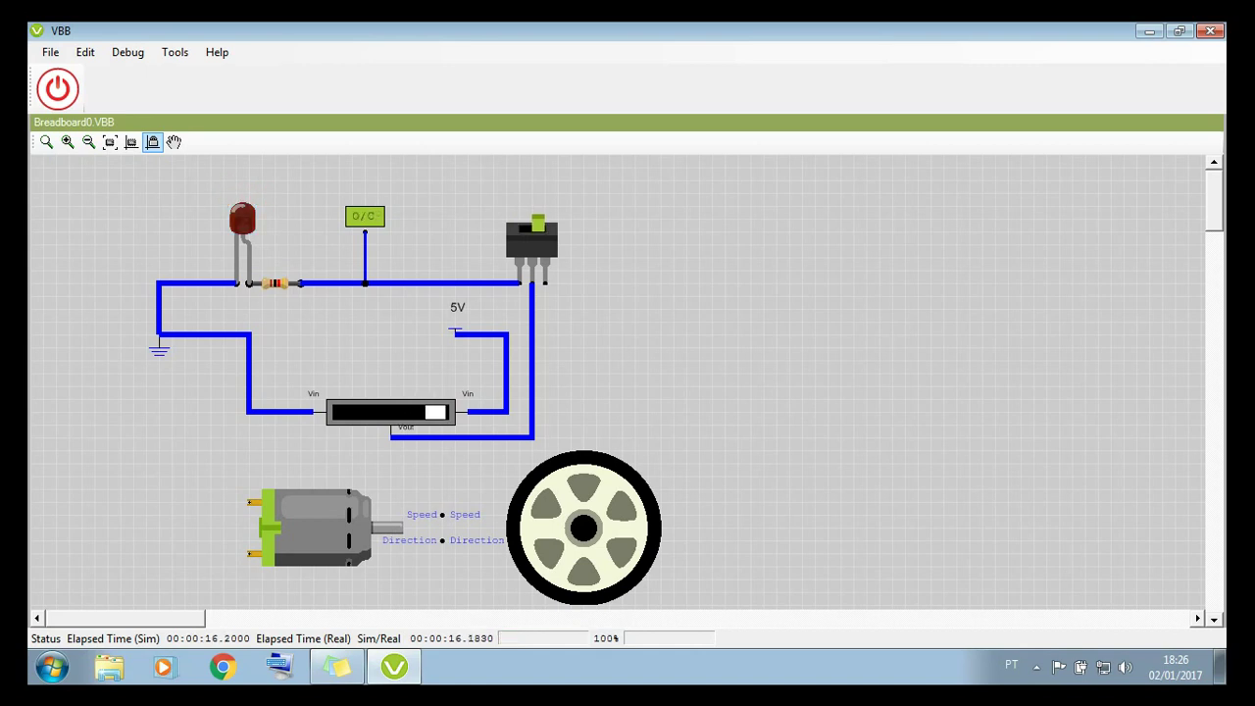
pyautogui.click(56, 91)
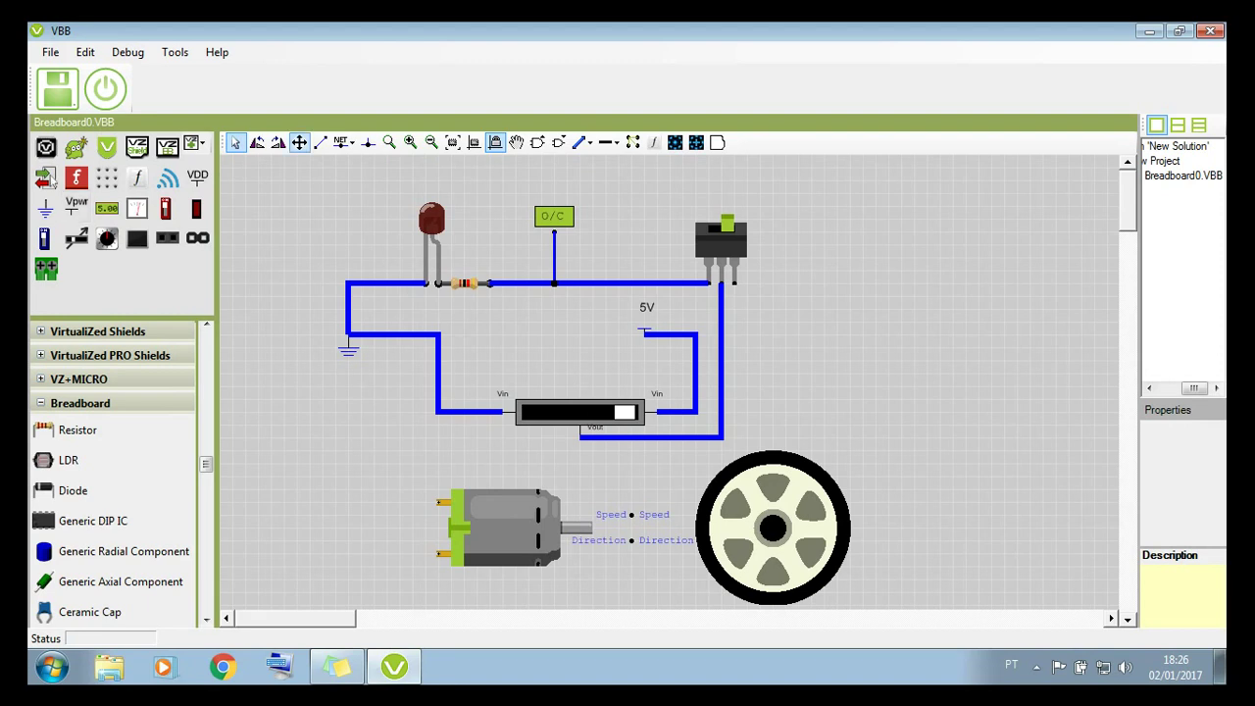
# Wire the DC motor's upper terminal to the wire between the resistor and the voltmeter junction
pyautogui.click(319, 142)
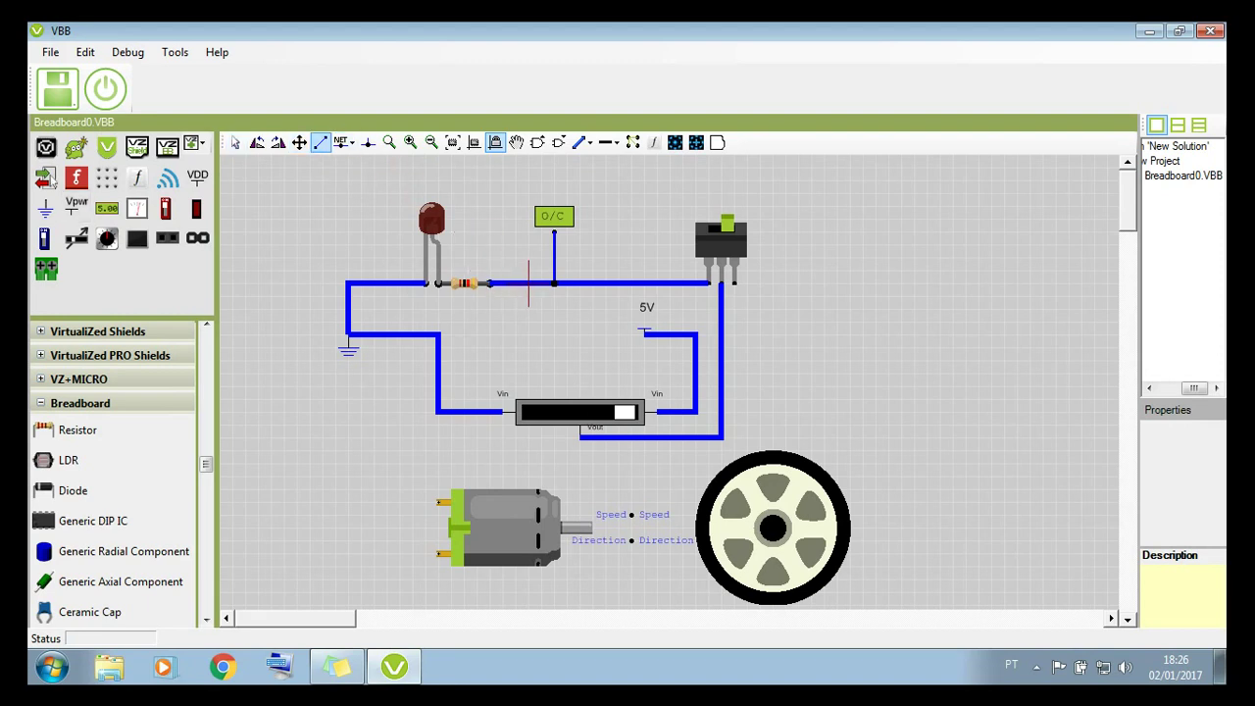
pyautogui.click(528, 283)
pyautogui.click(540, 347)
pyautogui.press('Escape')
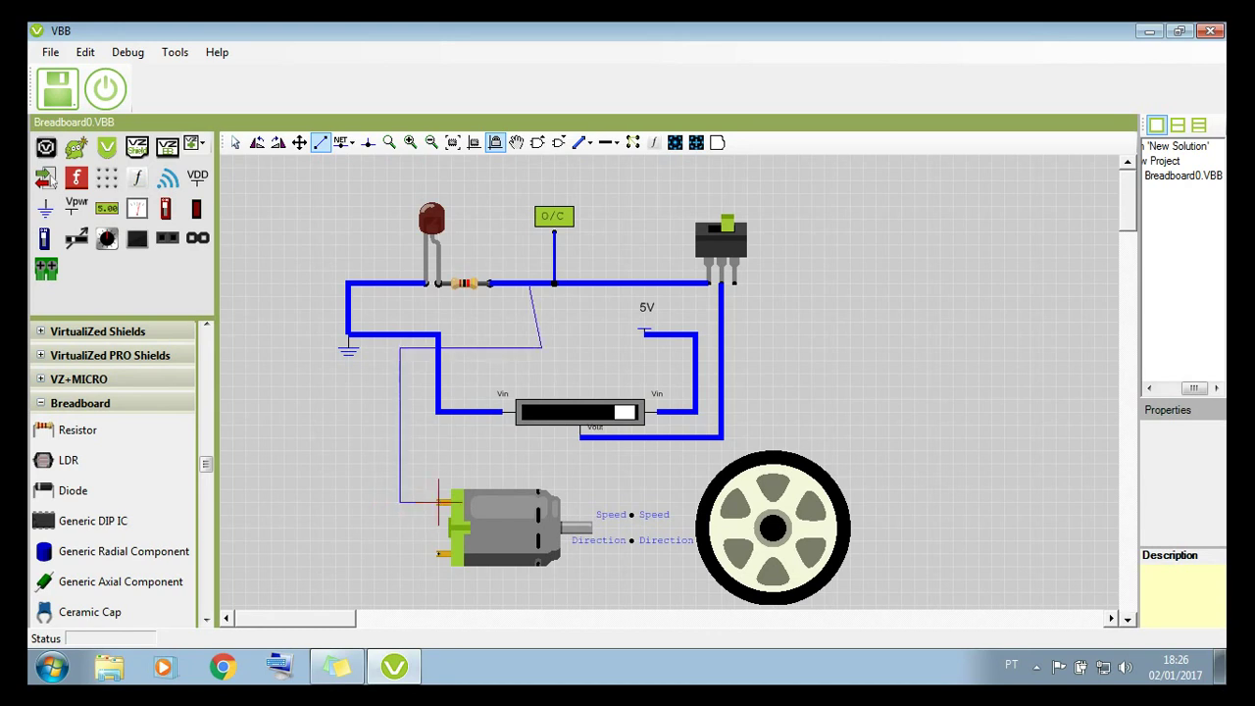
pyautogui.click(400, 502)
pyautogui.click(439, 502)
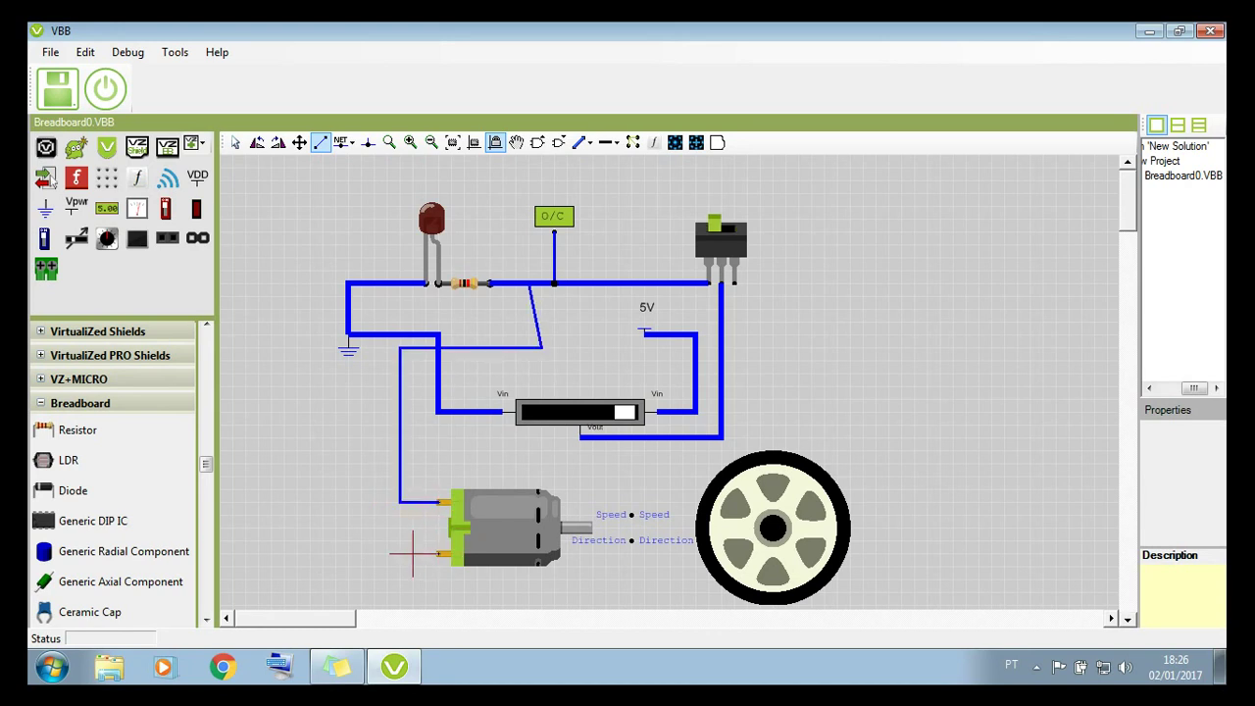
# Wire the DC motor's lower terminal to ground and add a junction where its upper terminal's wire meets the resistor wire
pyautogui.click(297, 554)
pyautogui.click(297, 334)
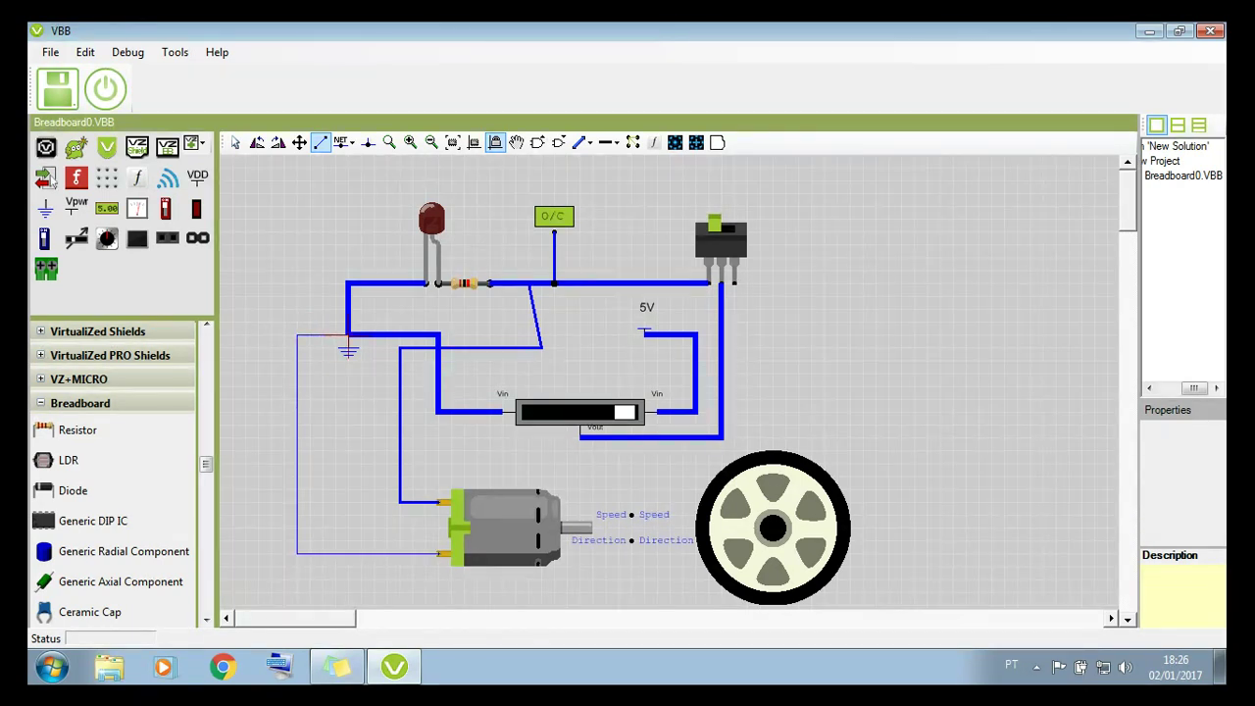
pyautogui.click(348, 334)
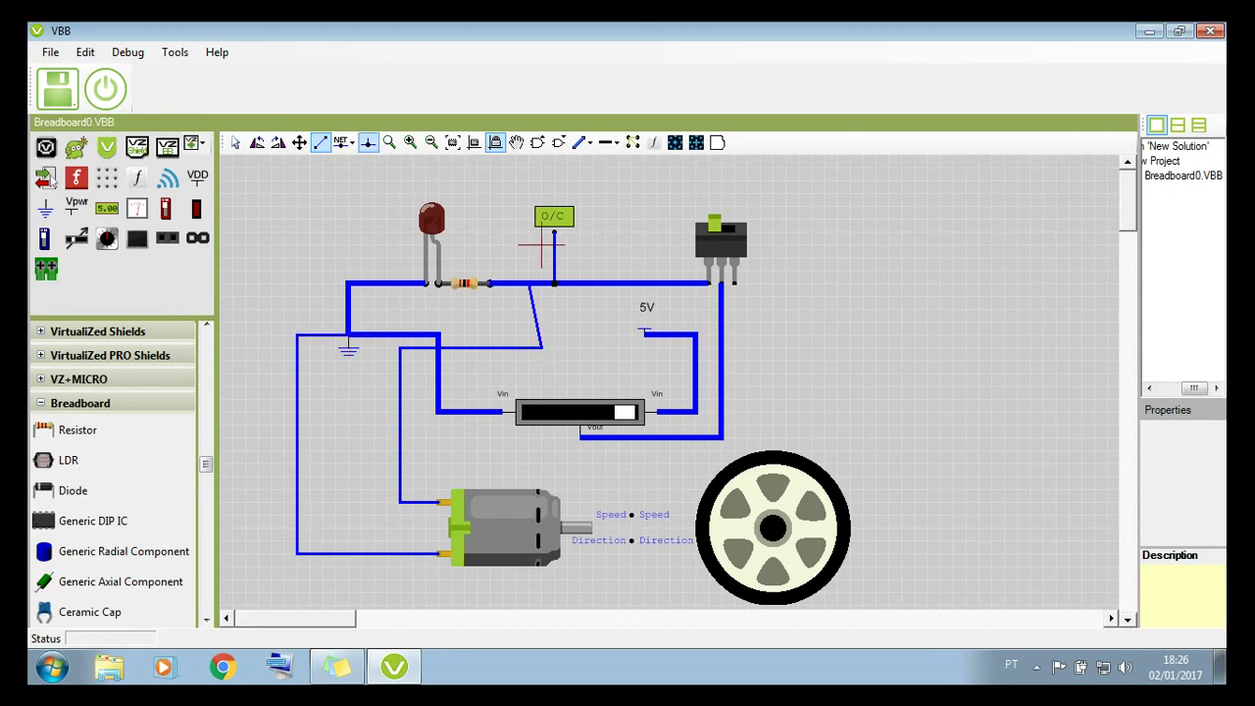
pyautogui.click(368, 142)
# Run the simulation and flip the toggle switch on to test the motor circuit
pyautogui.click(105, 89)
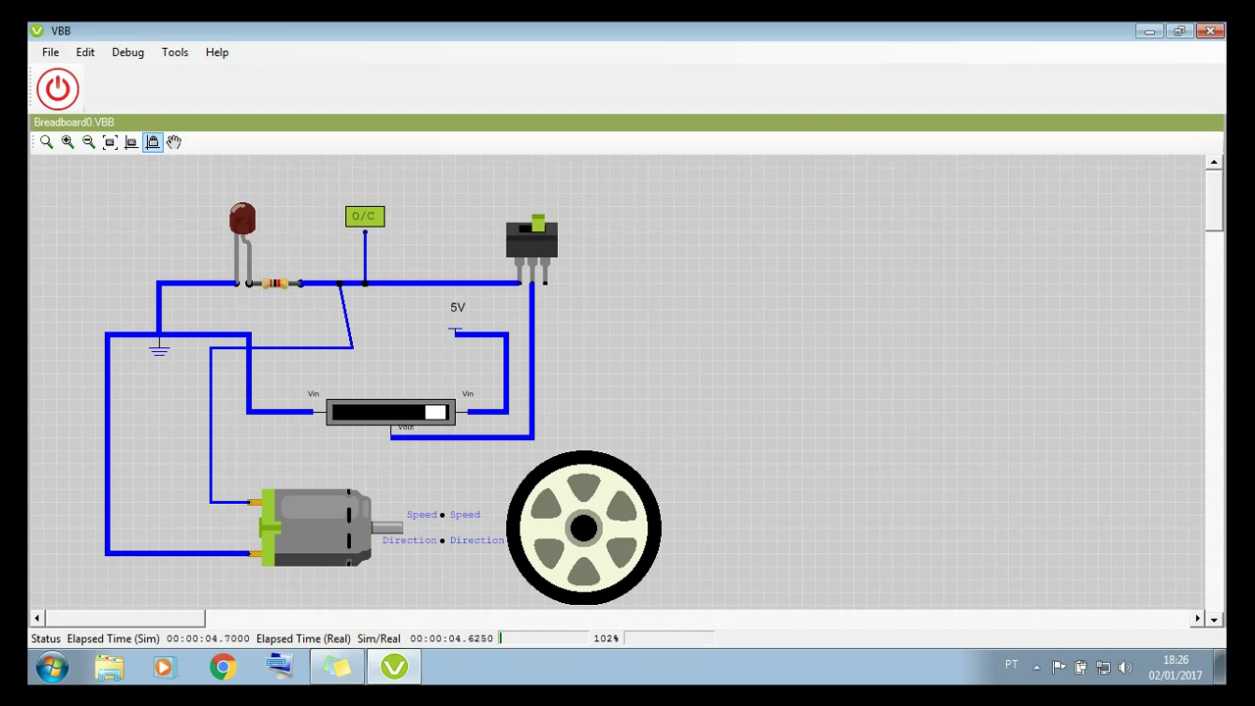
pyautogui.click(532, 228)
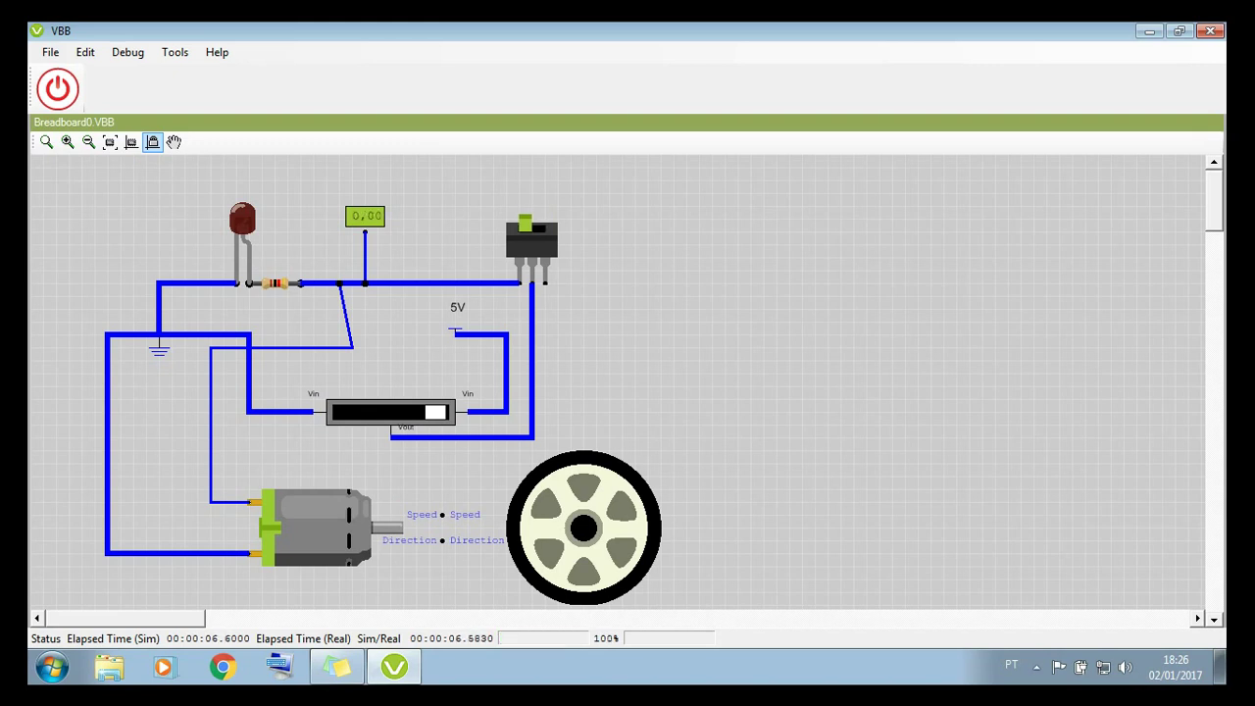